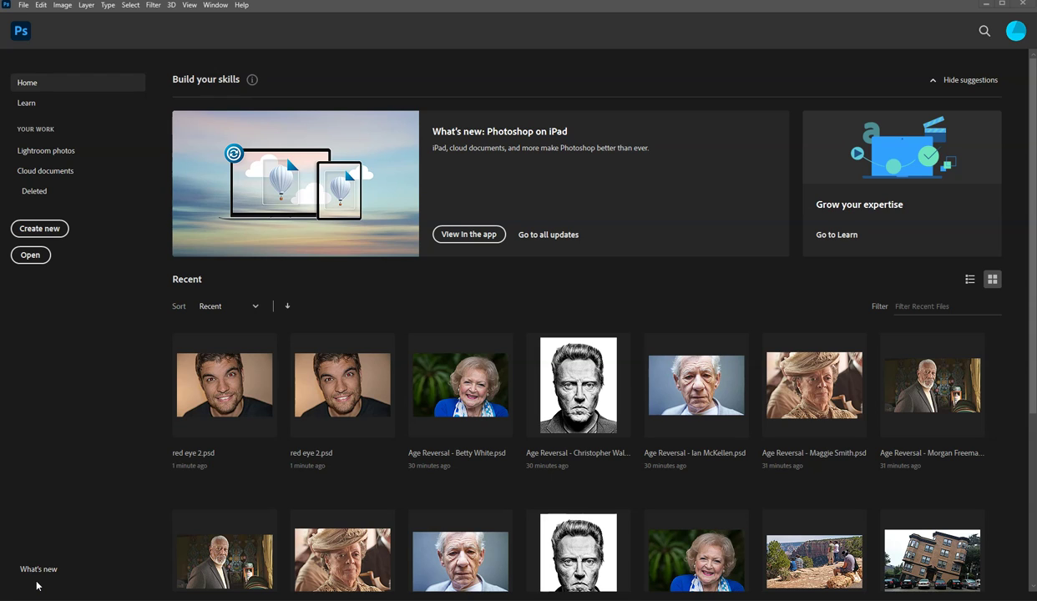
Bring up Photoshop's Open dialog from the File menu.
{"action": "left_click", "coordinate": [394, 461]}
{"action": "left_click", "coordinate": [24, 7]}
{"action": "left_click", "coordinate": [24, 7]}
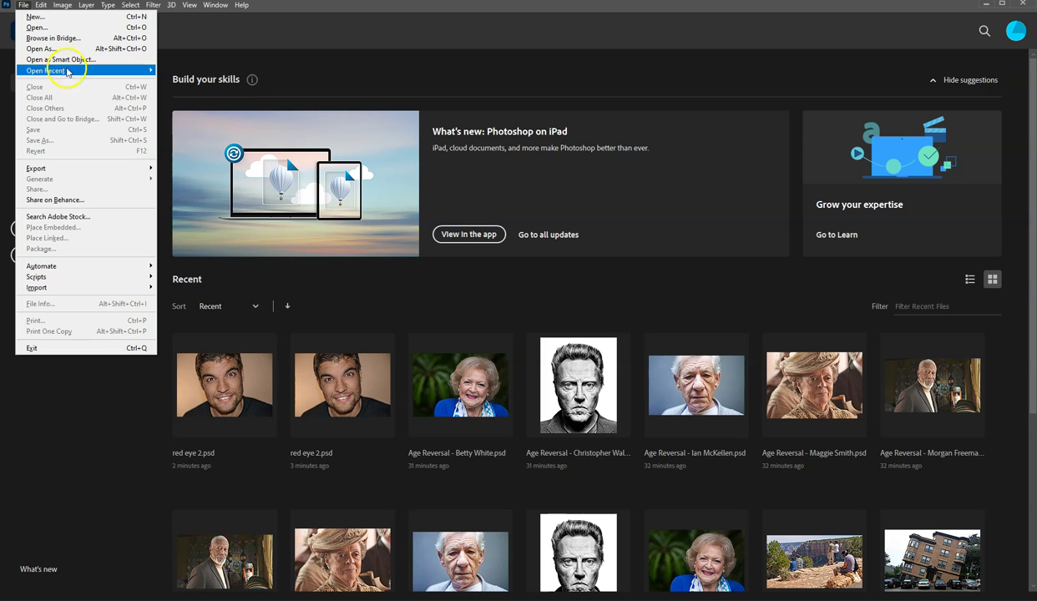
{"action": "left_click", "coordinate": [37, 29]}
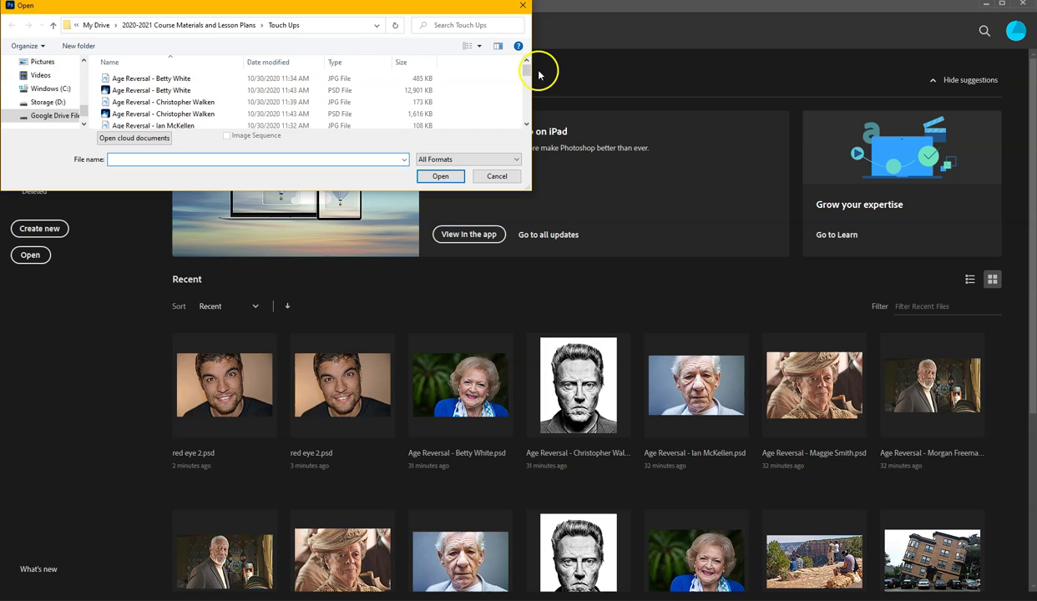
Browse to My Drive > Touch Ups so red eye 1, 2 and 3 are listed.
{"action": "scroll", "coordinate": [81, 76], "scroll_direction": "up", "scroll_amount": 5}
{"action": "left_click", "coordinate": [48, 98]}
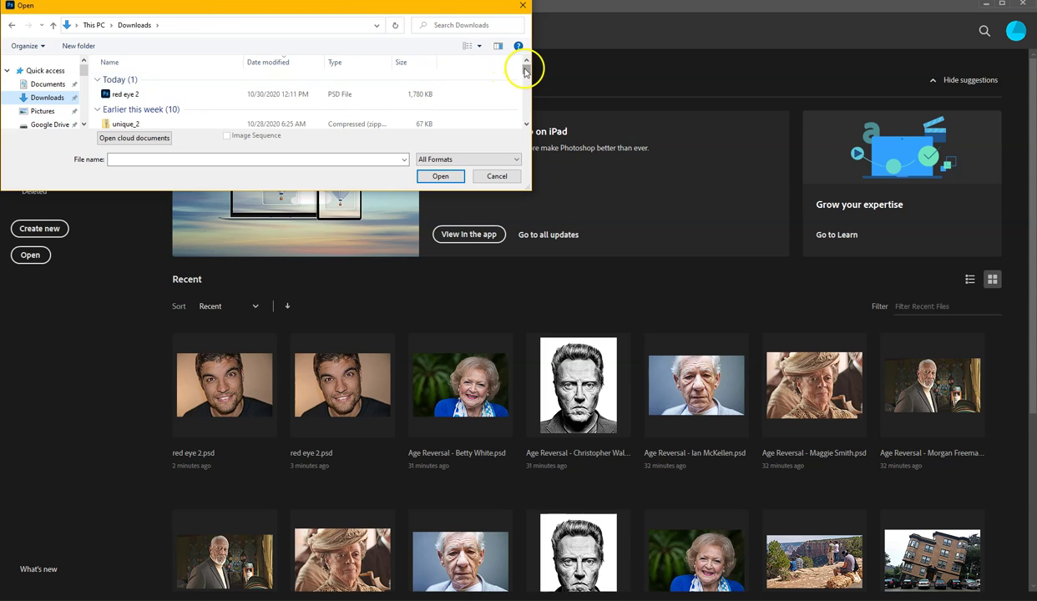
{"action": "left_click", "coordinate": [83, 115]}
{"action": "left_click", "coordinate": [46, 102]}
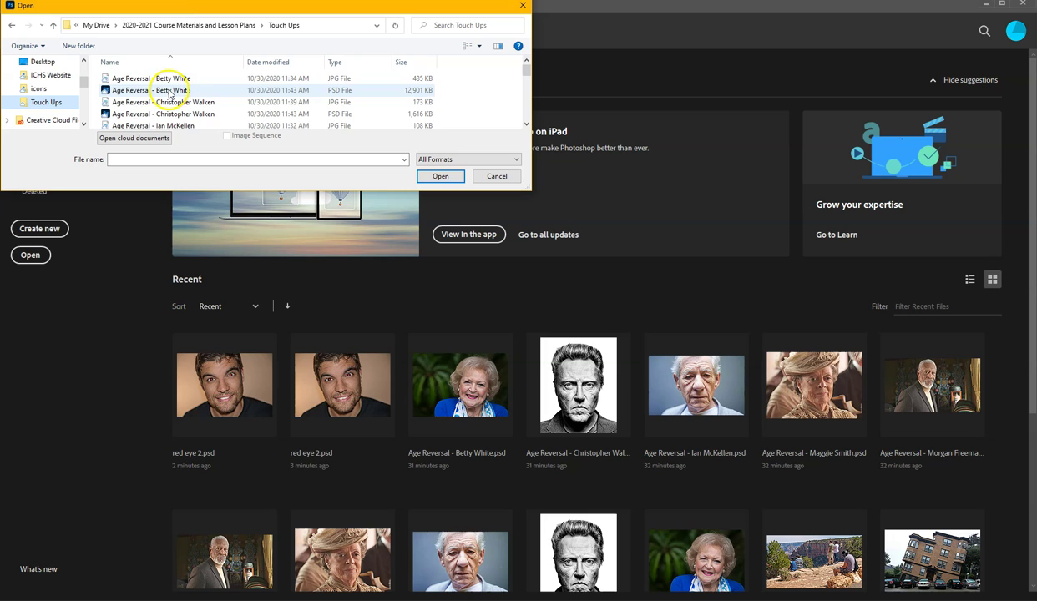
{"action": "scroll", "coordinate": [185, 98], "scroll_direction": "down", "scroll_amount": 3}
{"action": "scroll", "coordinate": [187, 95], "scroll_direction": "down", "scroll_amount": 1}
{"action": "scroll", "coordinate": [185, 94], "scroll_direction": "up", "scroll_amount": 3}
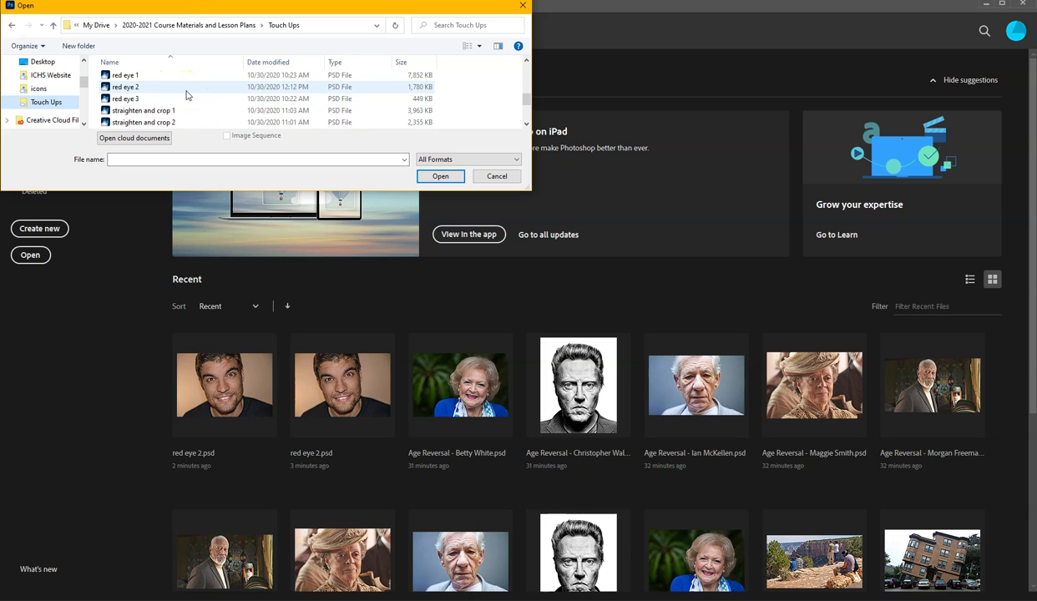
Open red eye 2 and look through the healing tool group: Spot Healing, Healing Brush.
{"action": "double_click", "coordinate": [126, 92]}
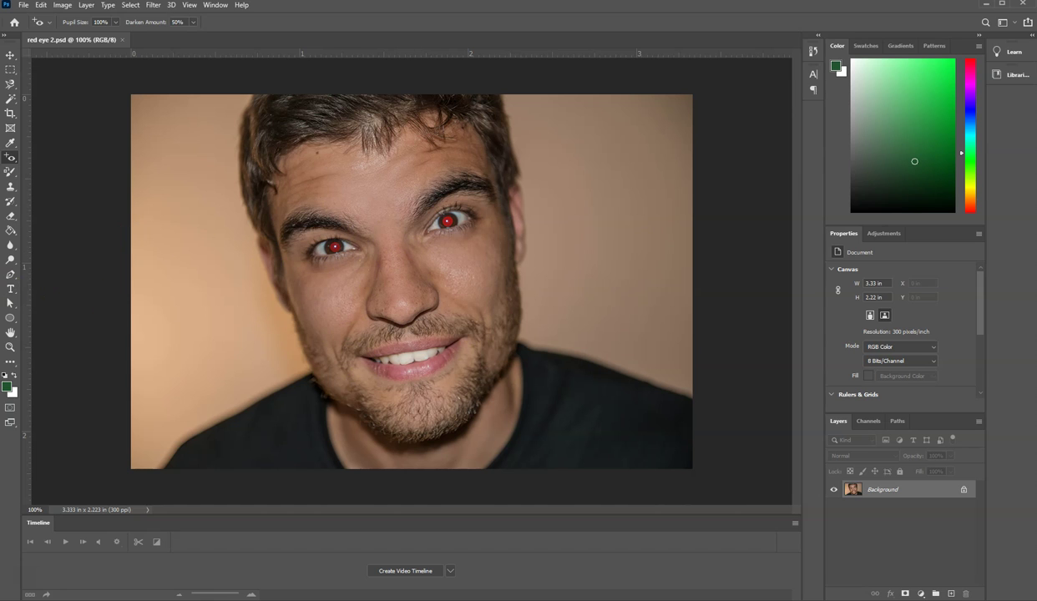
{"action": "right_click", "coordinate": [10, 157]}
{"action": "left_click", "coordinate": [58, 157]}
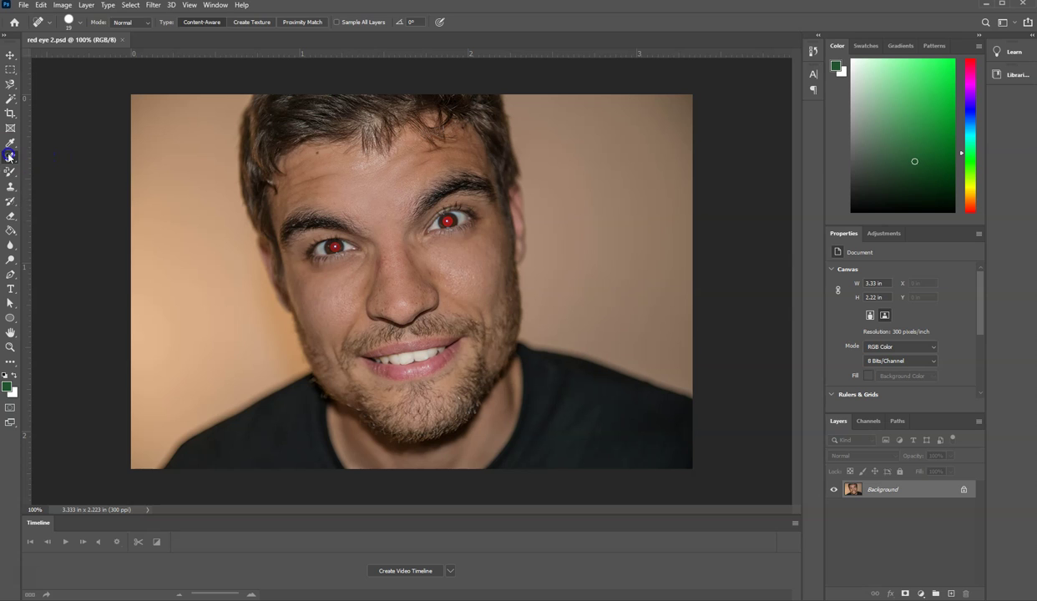
{"action": "right_click", "coordinate": [9, 157]}
{"action": "left_click", "coordinate": [42, 165]}
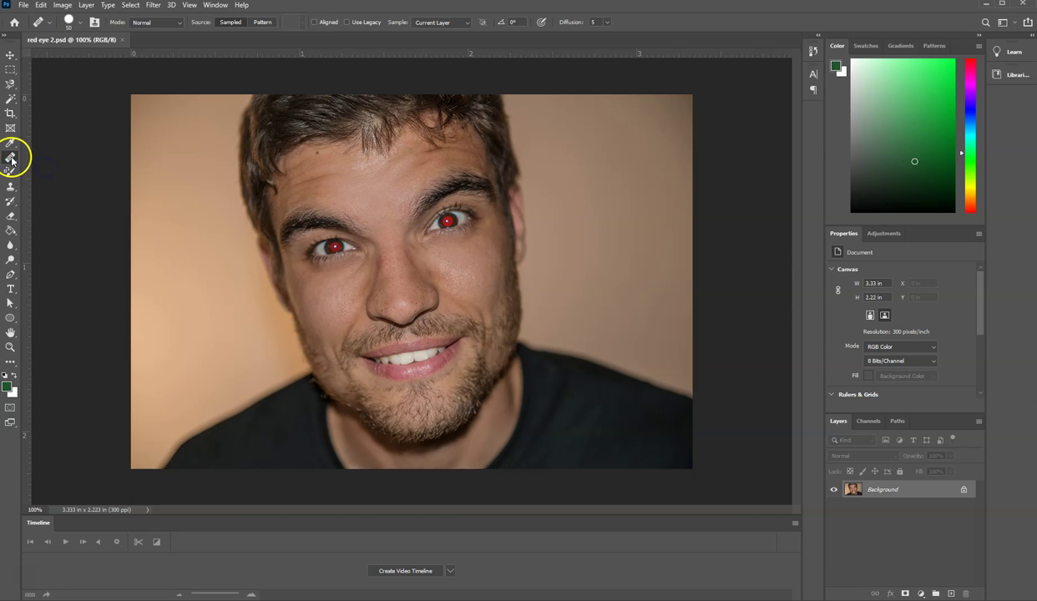
{"action": "right_click", "coordinate": [9, 157]}
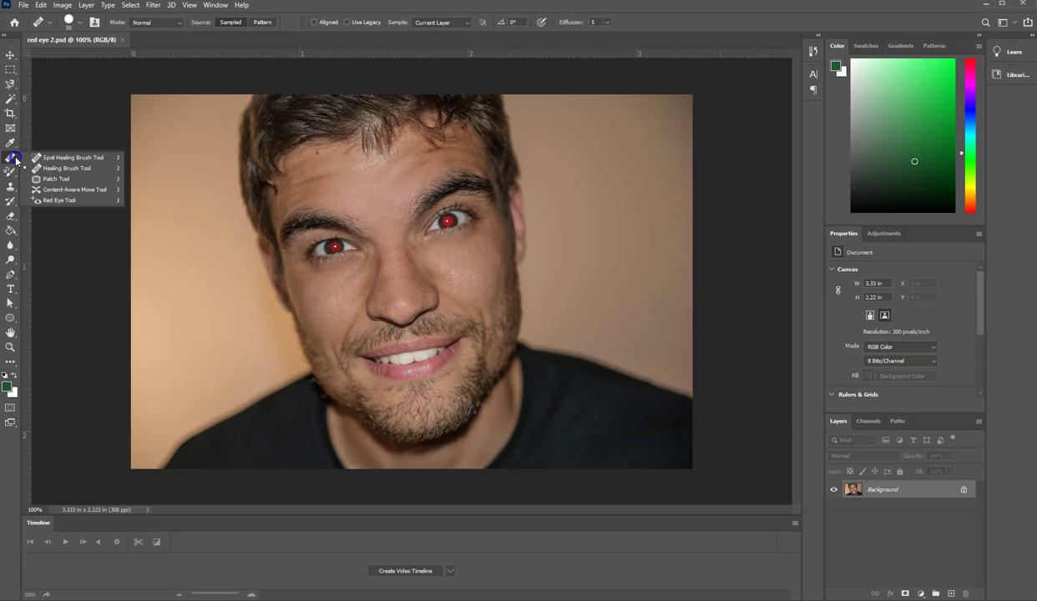
{"action": "left_click", "coordinate": [55, 159]}
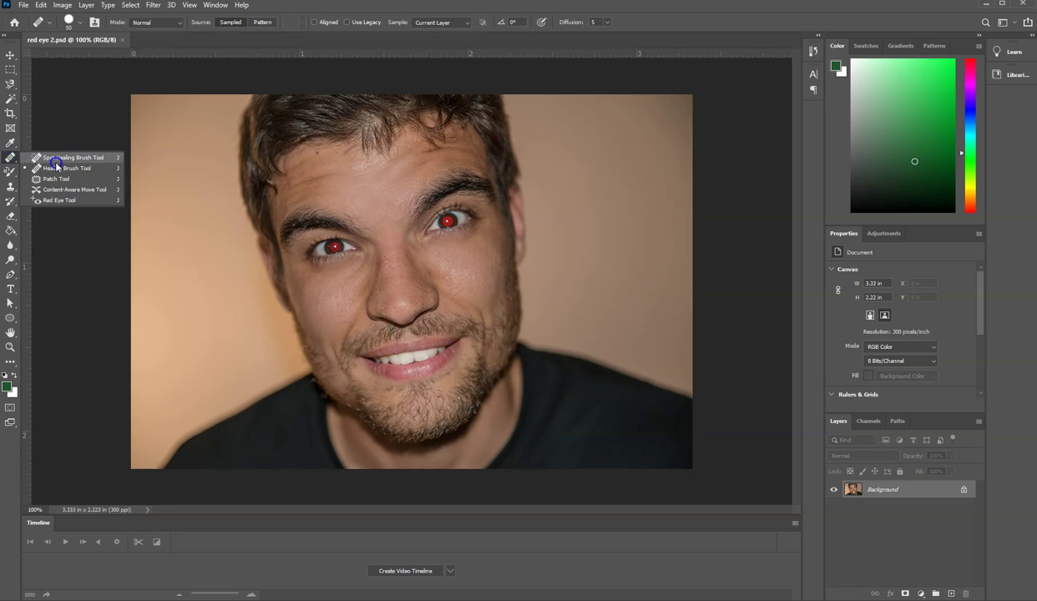
Select the Red Eye Tool and darken the left and right red pupils.
{"action": "left_click", "coordinate": [96, 201]}
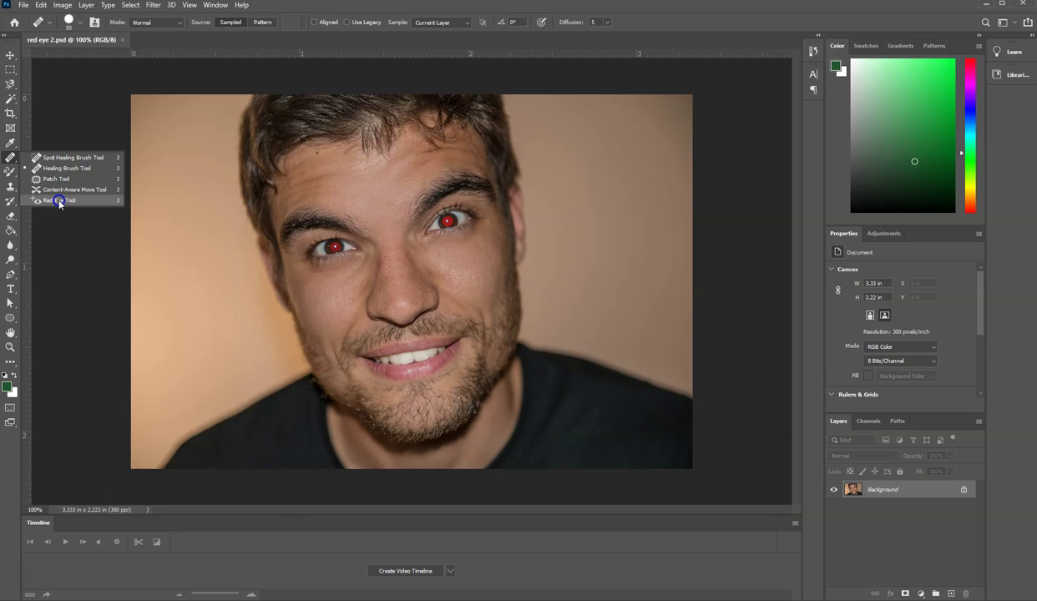
{"action": "left_click", "coordinate": [60, 201]}
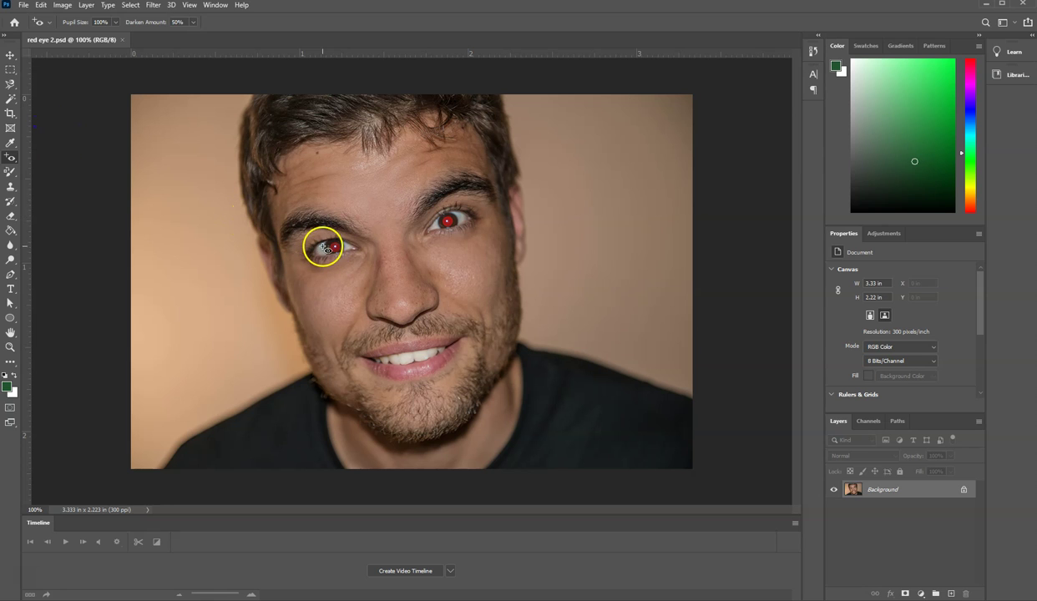
{"action": "left_click", "coordinate": [337, 248]}
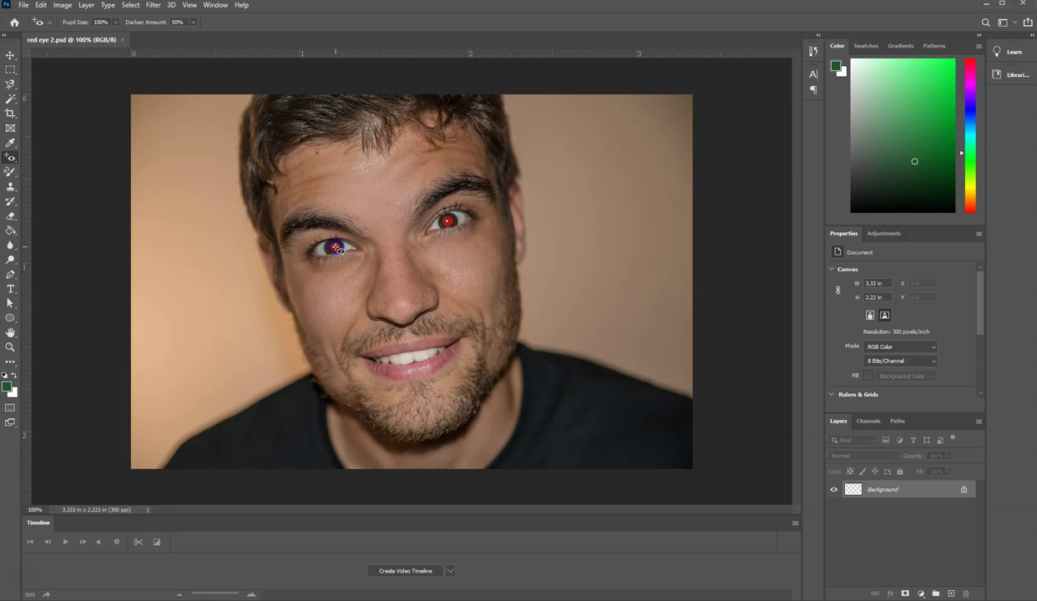
{"action": "left_click", "coordinate": [449, 221]}
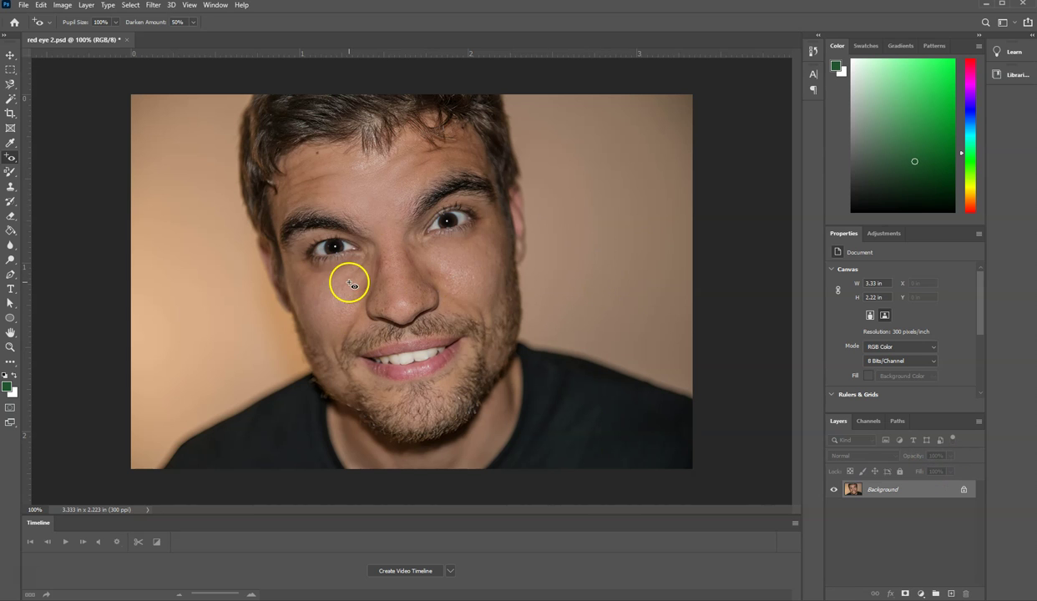
{"action": "left_click", "coordinate": [23, 5]}
{"action": "left_click", "coordinate": [35, 140]}
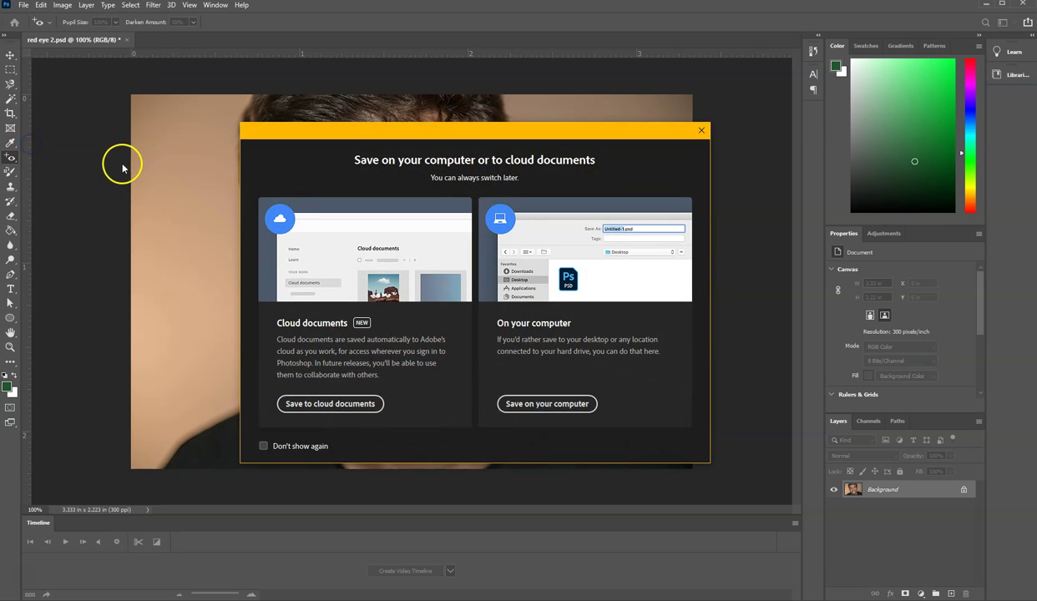
{"action": "left_click", "coordinate": [551, 403]}
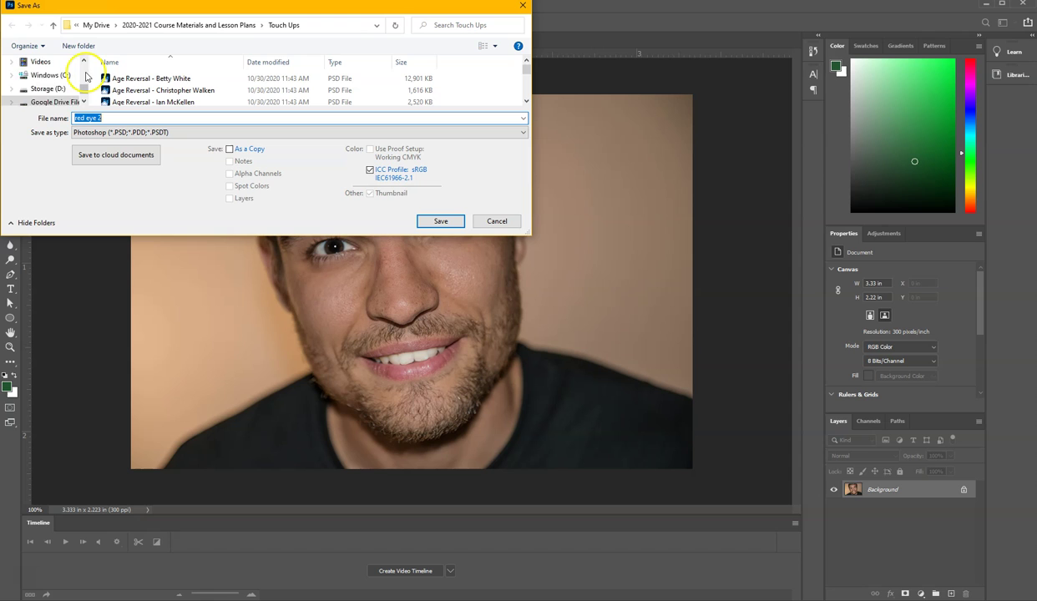
{"action": "scroll", "coordinate": [86, 76], "scroll_direction": "up", "scroll_amount": 2}
{"action": "left_click", "coordinate": [41, 89]}
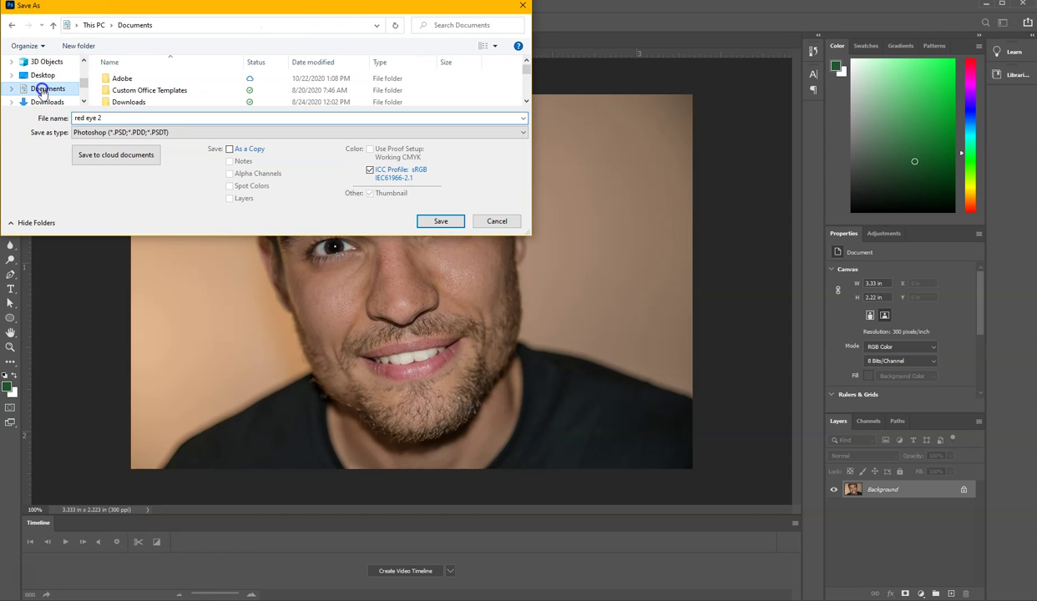
{"action": "left_click", "coordinate": [438, 222]}
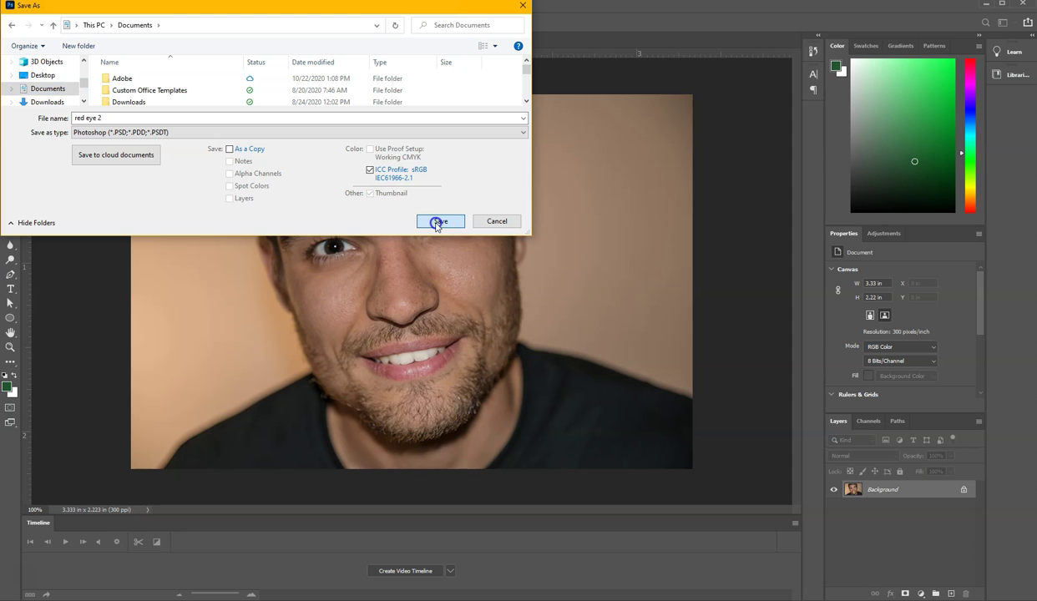
{"action": "left_click", "coordinate": [507, 225]}
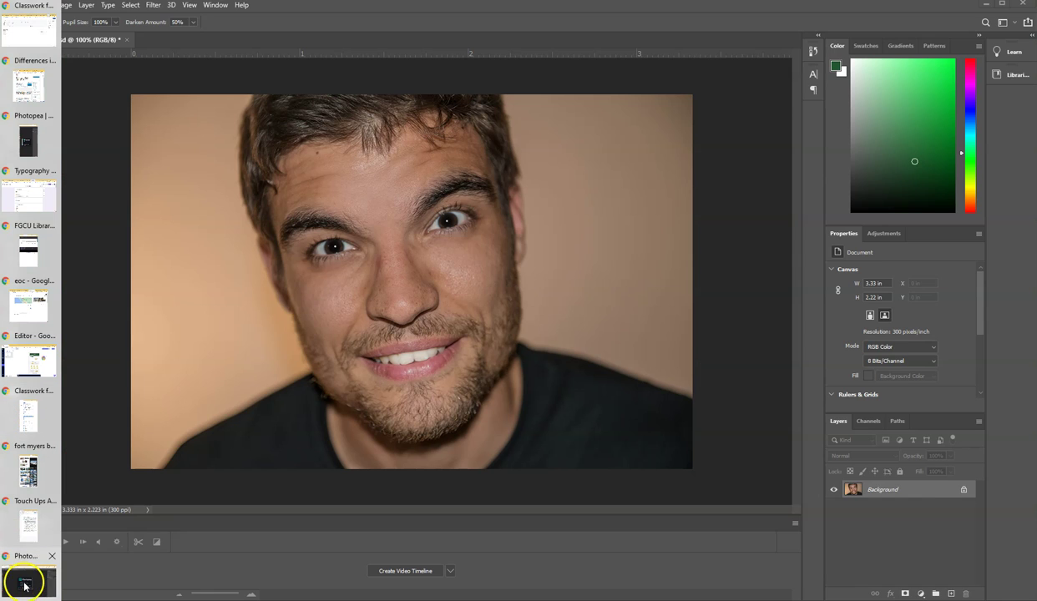
In the Photopea browser window, open red eye 2 from Touch Ups with its pupils still red.
{"action": "left_click", "coordinate": [28, 578]}
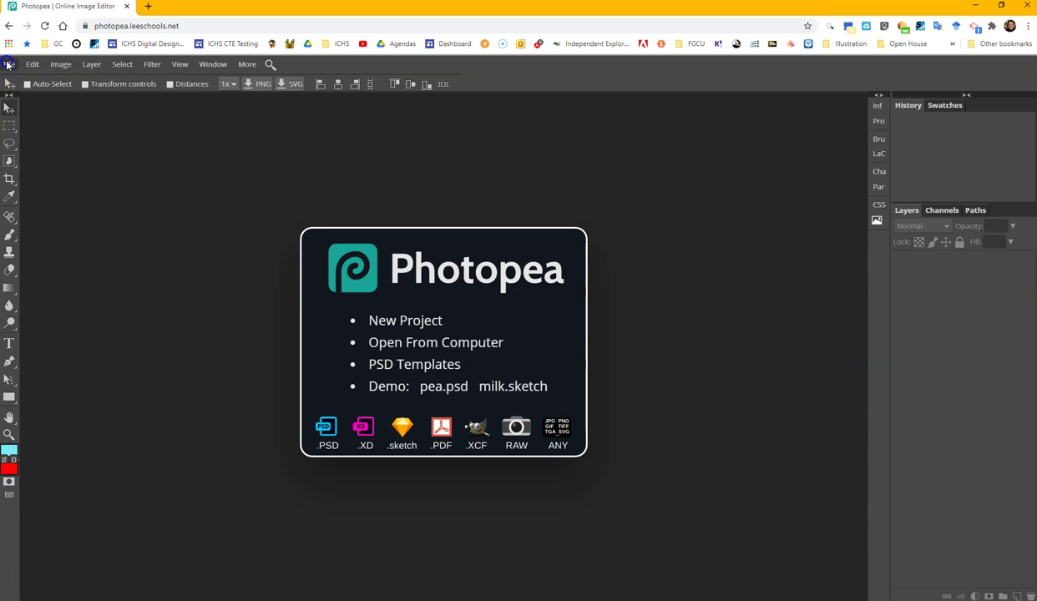
{"action": "left_click", "coordinate": [8, 64]}
{"action": "left_click", "coordinate": [18, 97]}
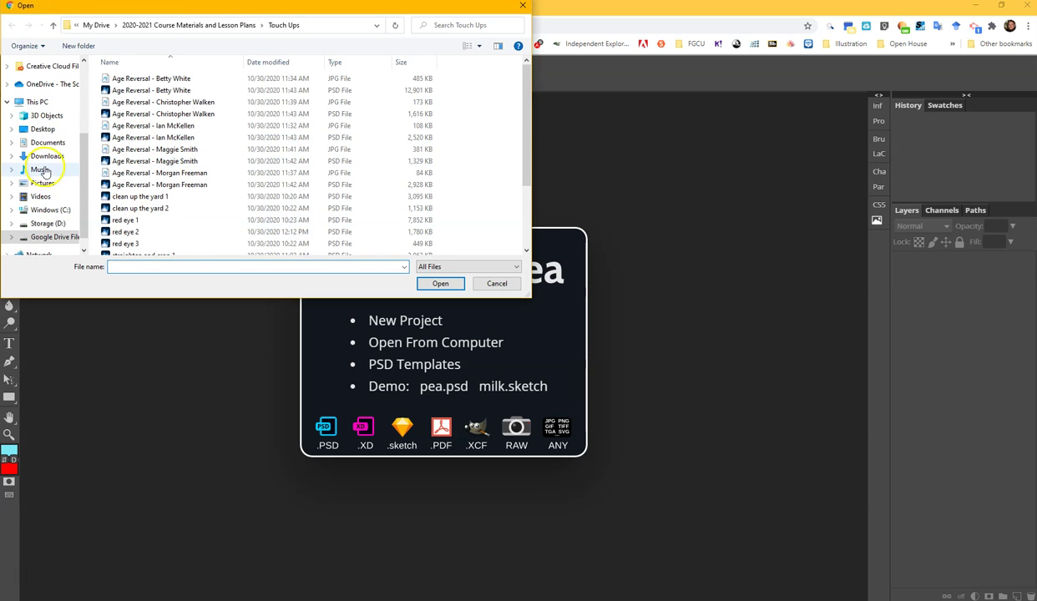
{"action": "scroll", "coordinate": [241, 204], "scroll_direction": "down", "scroll_amount": 2}
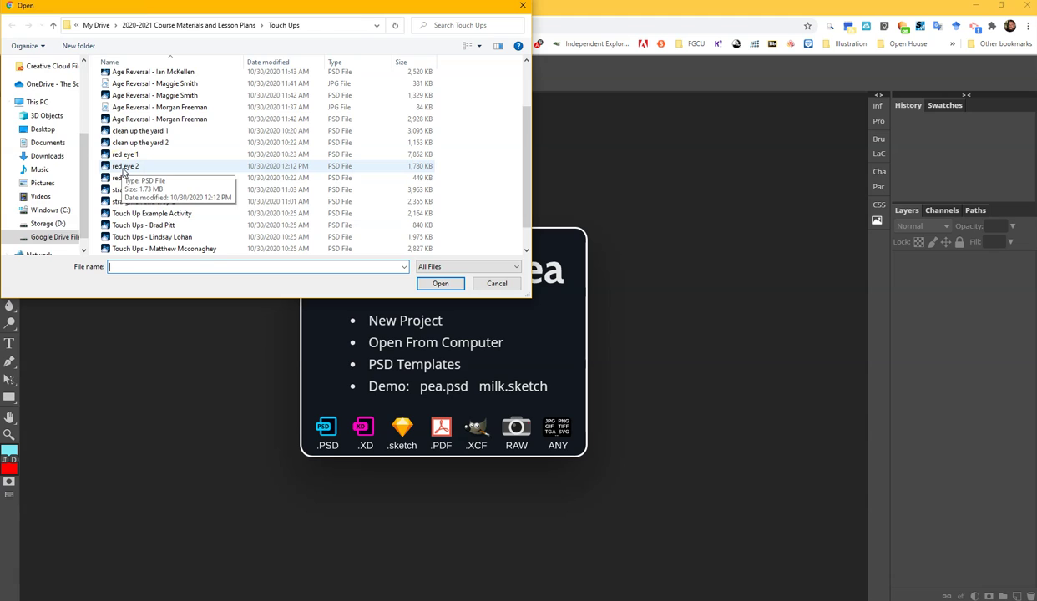
{"action": "double_click", "coordinate": [124, 167]}
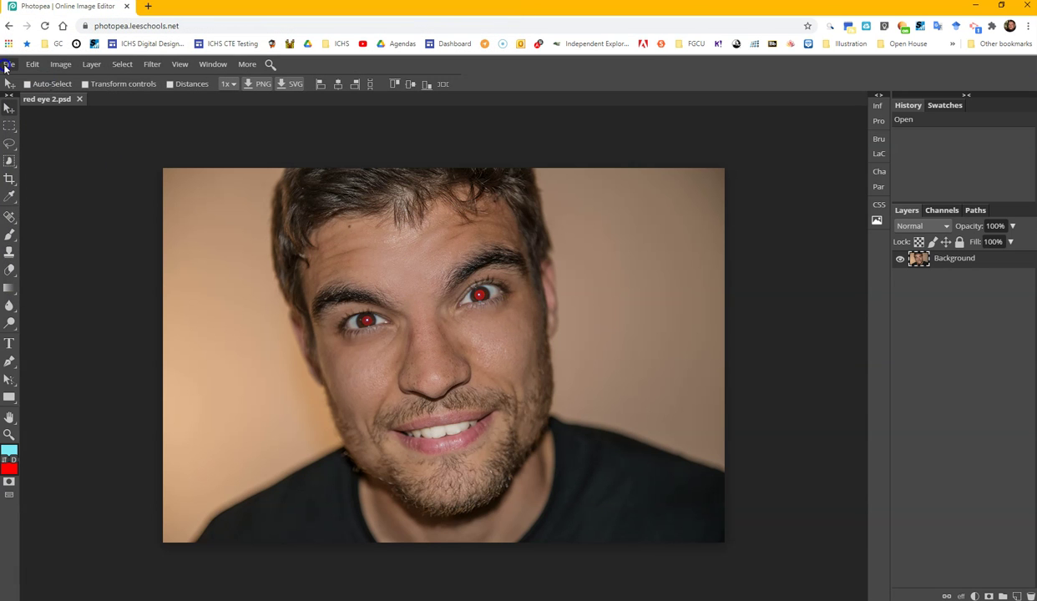
Use the Red Eye tool on both red pupils, then zoom in to inspect the eyes.
{"action": "right_click", "coordinate": [10, 220]}
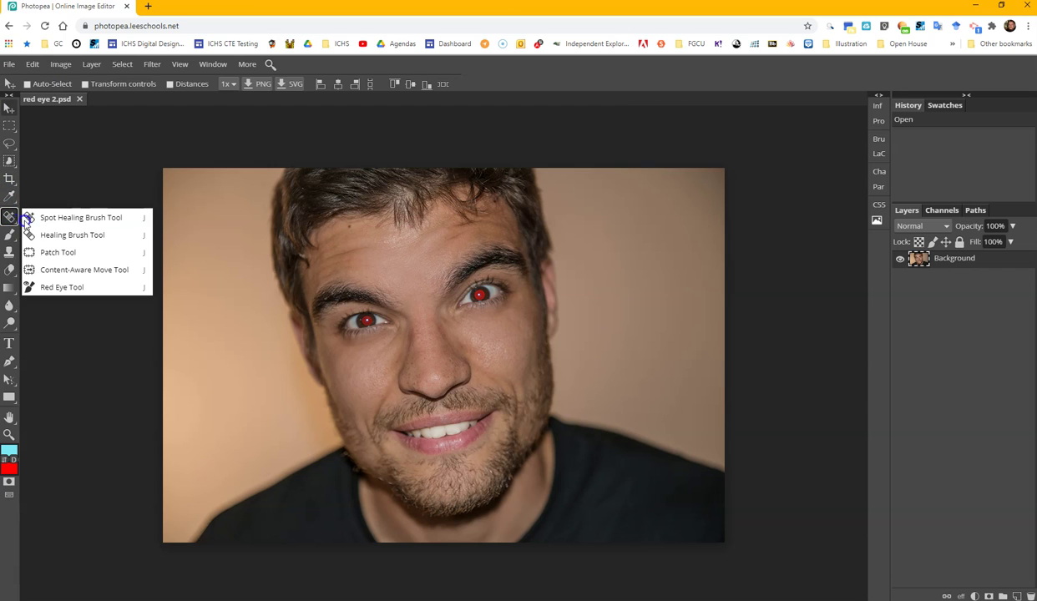
{"action": "left_click", "coordinate": [56, 288]}
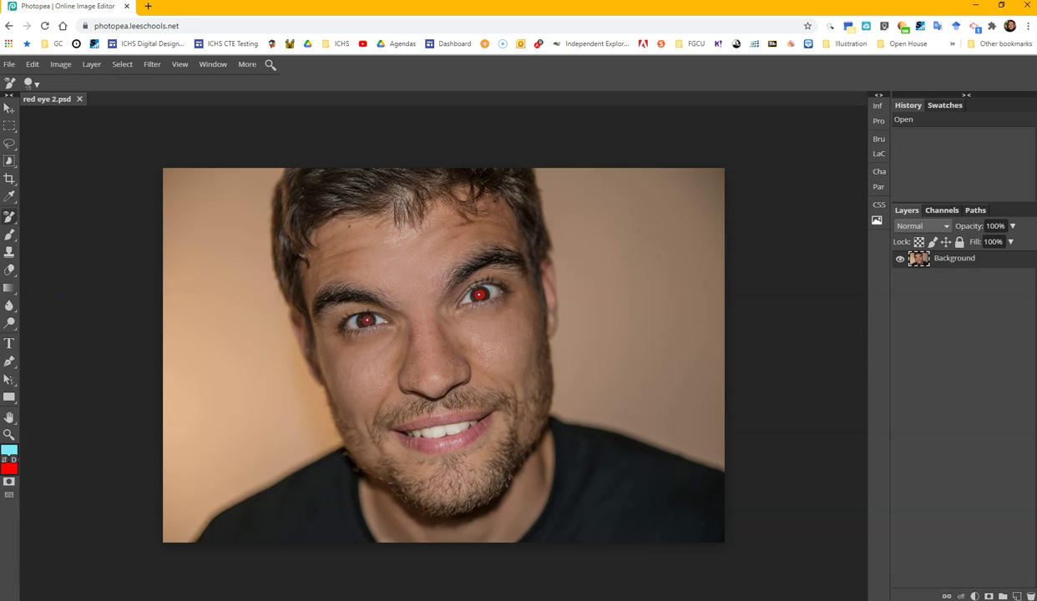
{"action": "left_click", "coordinate": [359, 316]}
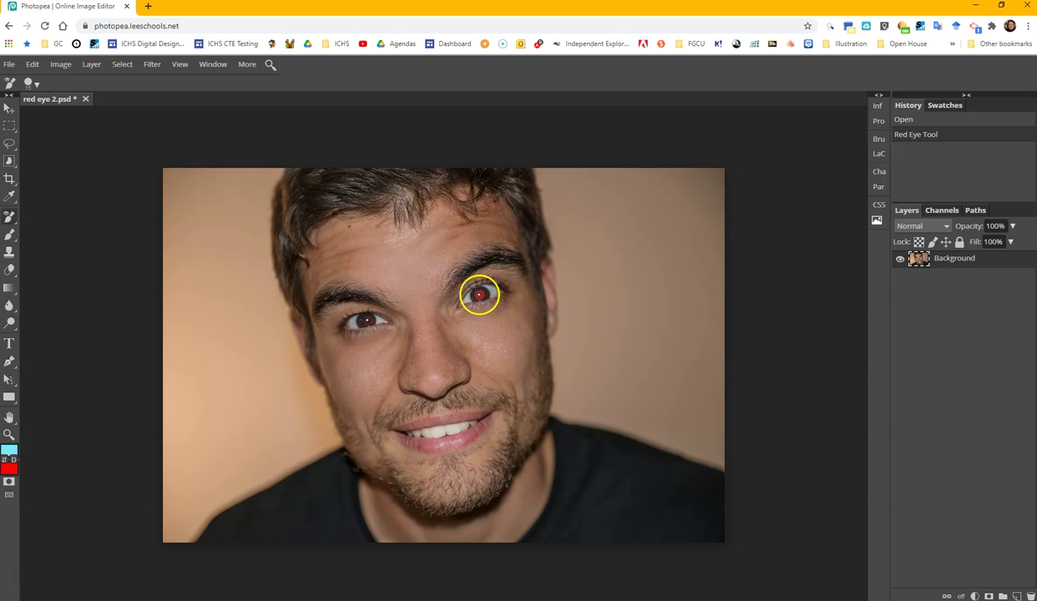
{"action": "left_click", "coordinate": [477, 295]}
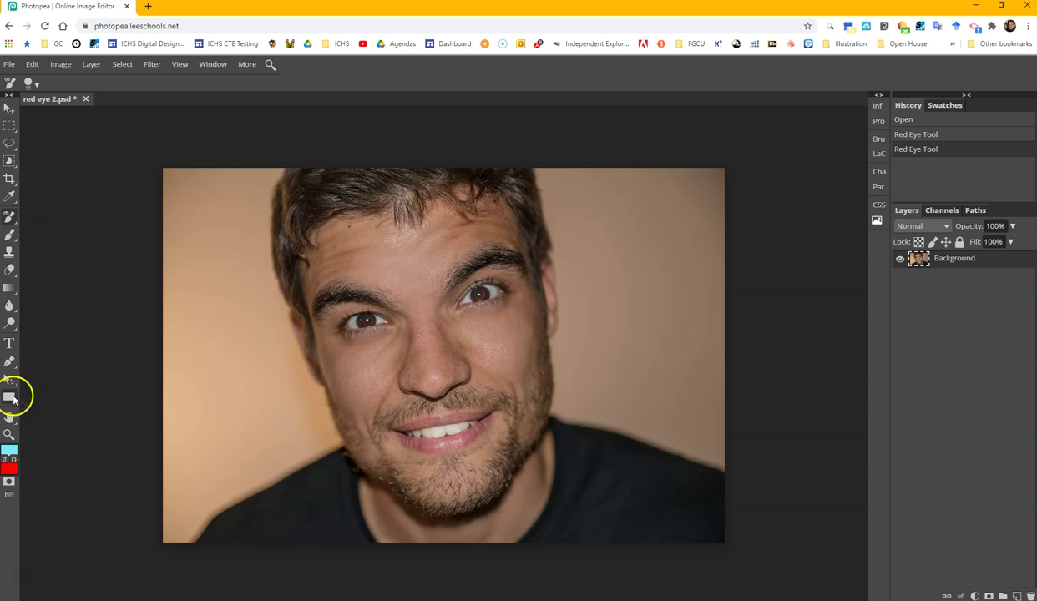
{"action": "left_click", "coordinate": [9, 434]}
{"action": "left_click", "coordinate": [367, 316]}
{"action": "scroll", "coordinate": [377, 347], "scroll_direction": "up", "scroll_amount": 1}
{"action": "scroll", "coordinate": [373, 349], "scroll_direction": "down", "scroll_amount": 1}
{"action": "scroll", "coordinate": [373, 349], "scroll_direction": "down", "scroll_amount": 1}
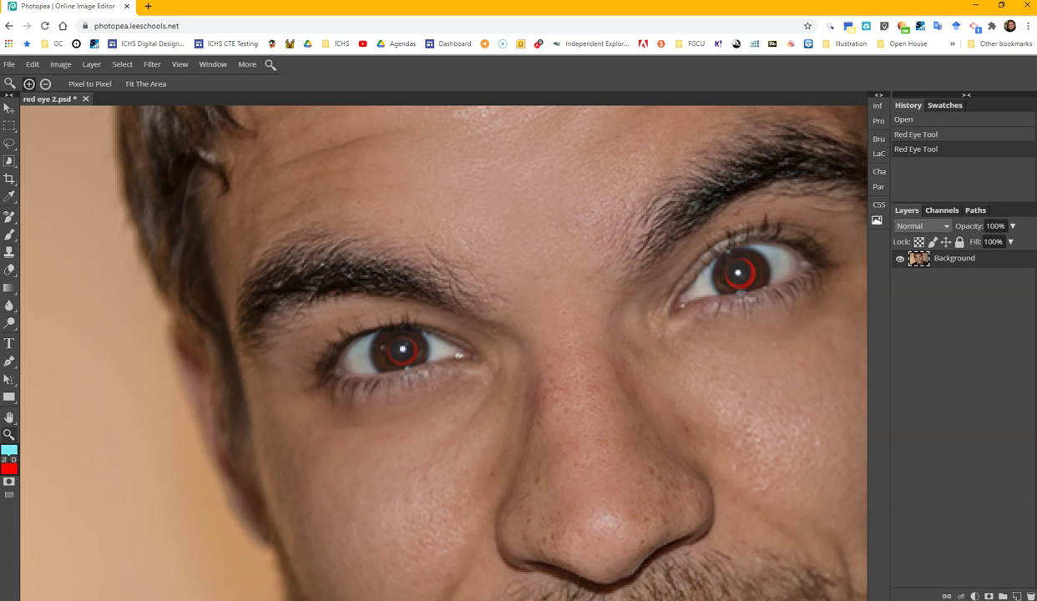
Clear the leftover red rings from both pupils with the Red Eye tool.
{"action": "left_click", "coordinate": [8, 216]}
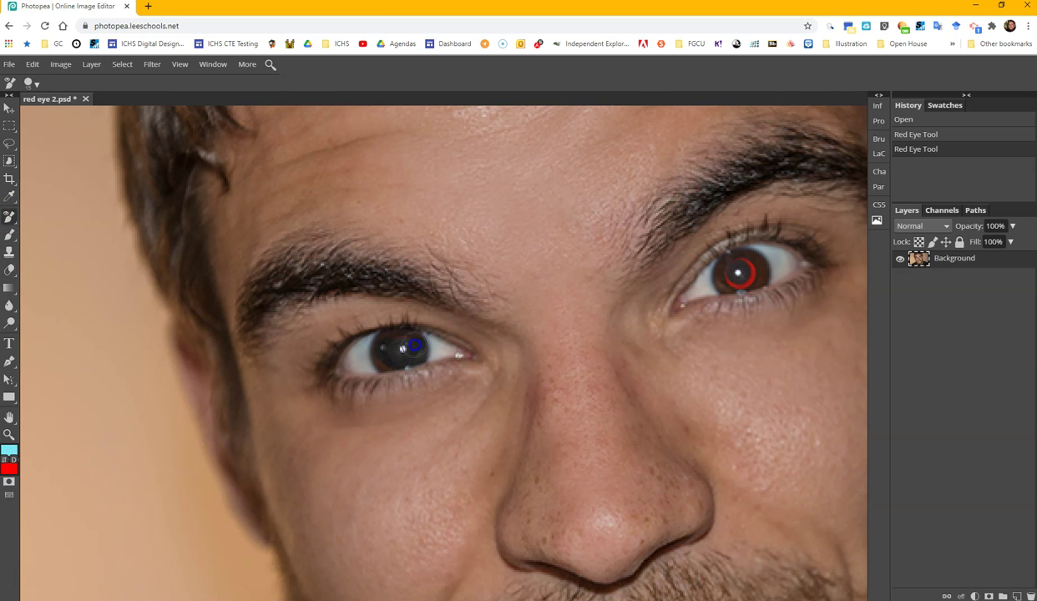
{"action": "left_click", "coordinate": [408, 346]}
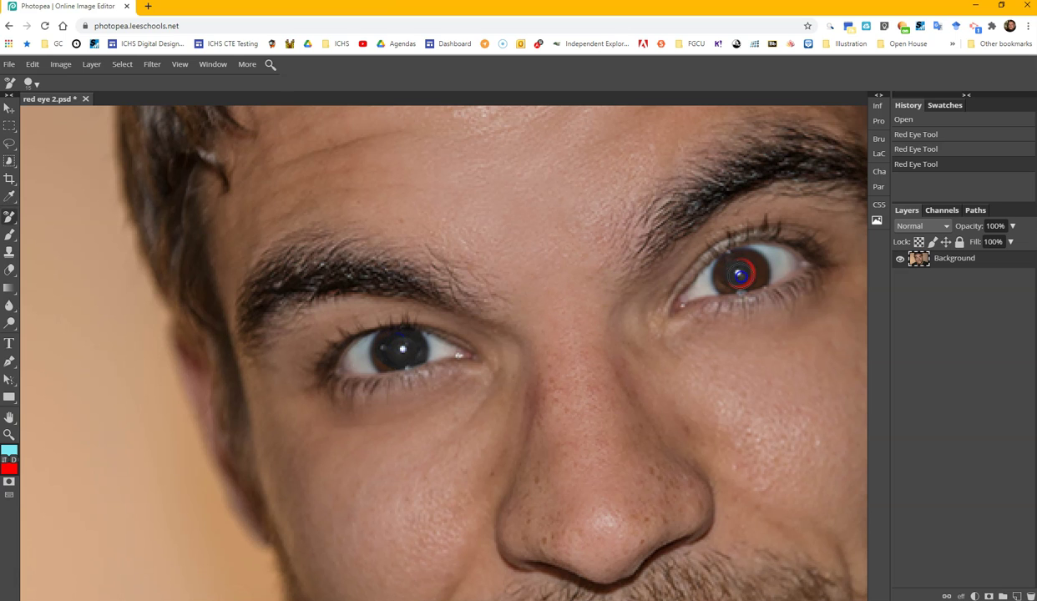
{"action": "left_click", "coordinate": [737, 271]}
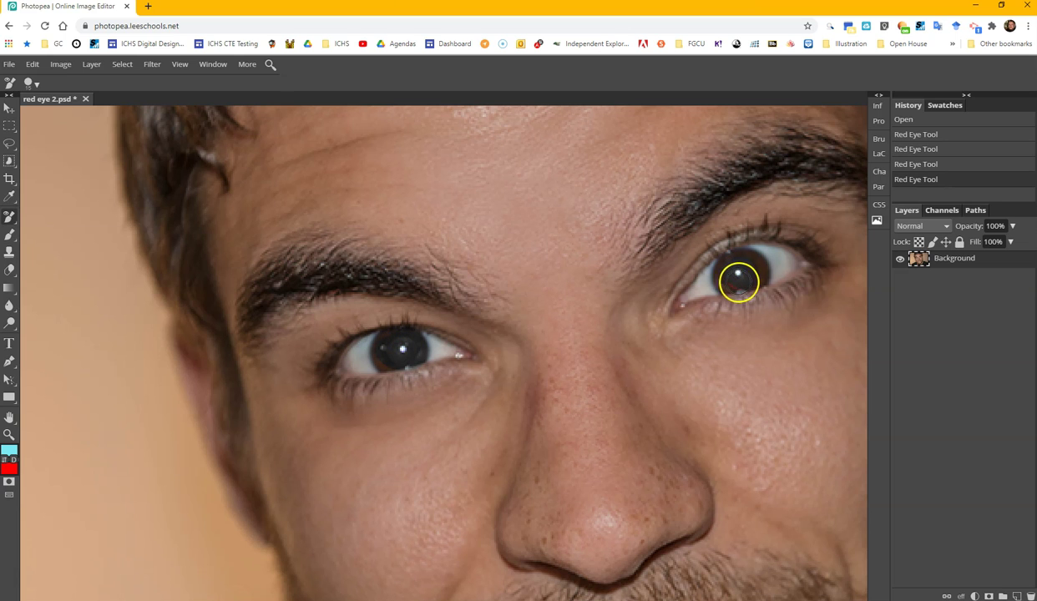
{"action": "left_click", "coordinate": [735, 274]}
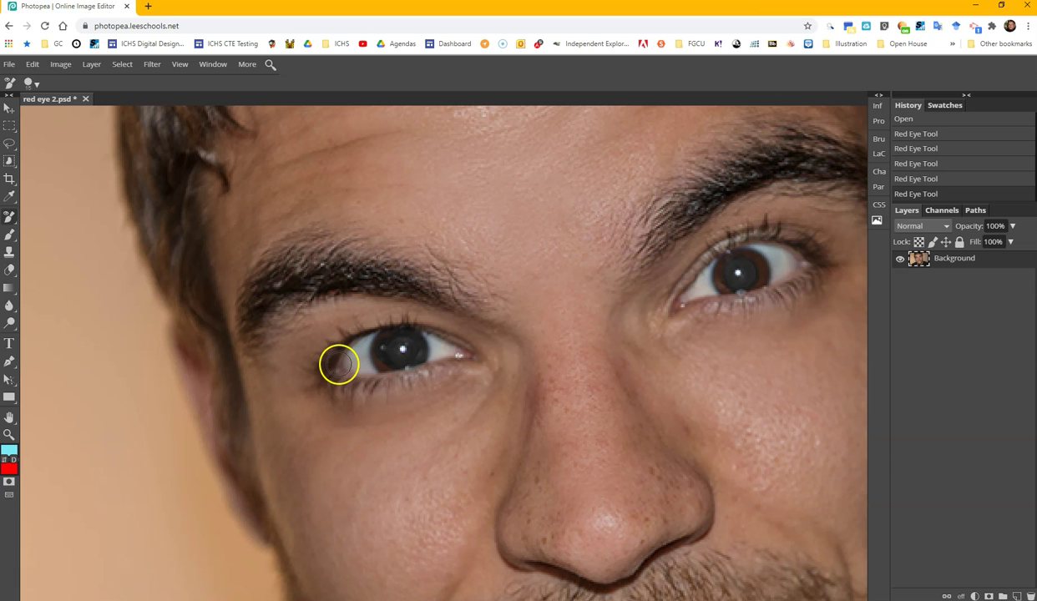
{"action": "scroll", "coordinate": [405, 161], "scroll_direction": "down", "scroll_amount": 5}
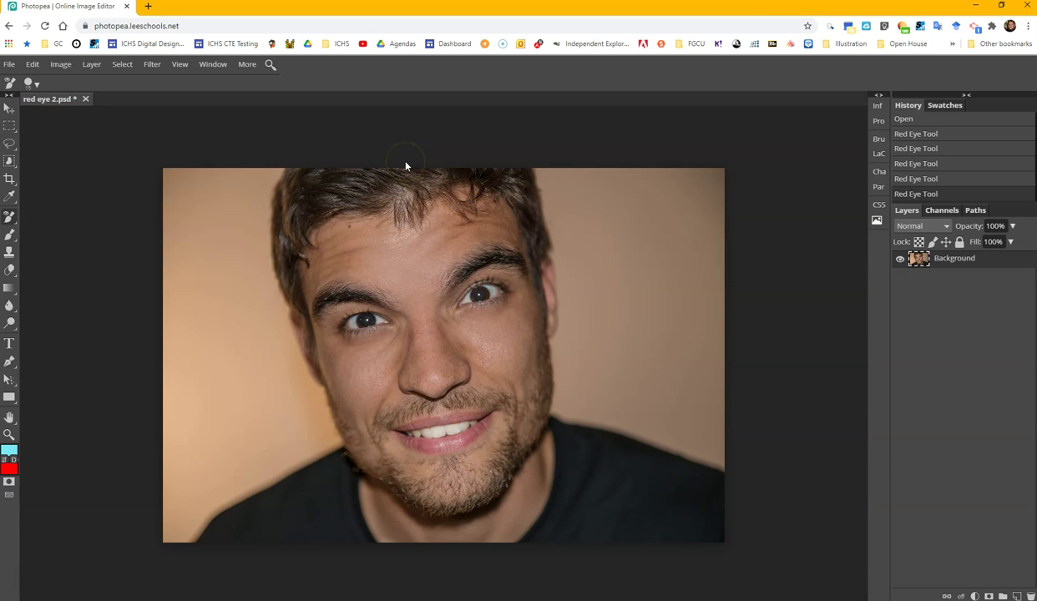
Save the corrected portrait as a PSD copy, downloading red eye 2 (1).psd.
{"action": "left_click", "coordinate": [9, 67]}
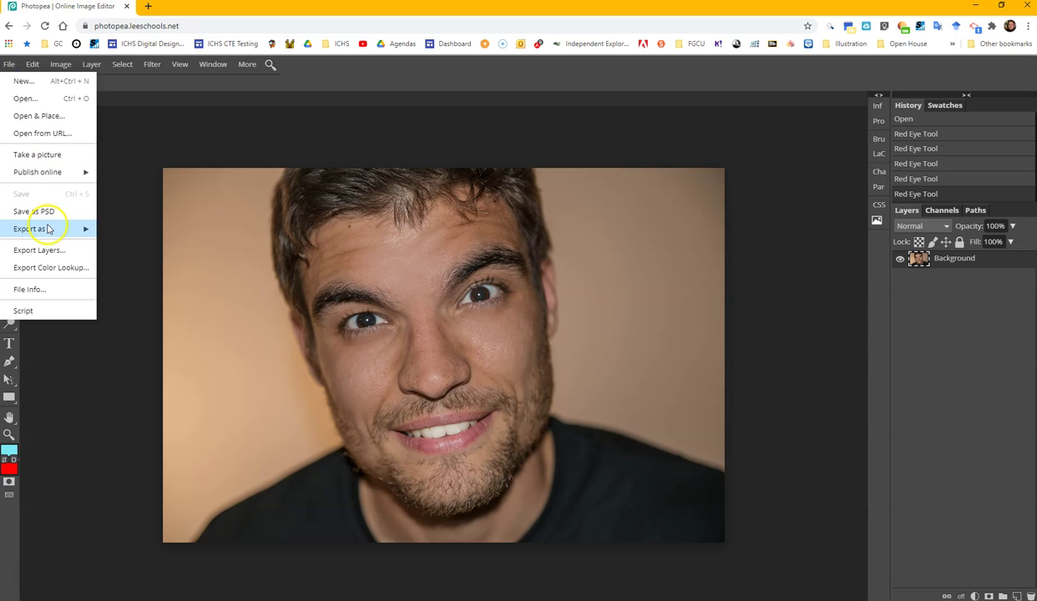
{"action": "left_click", "coordinate": [30, 212]}
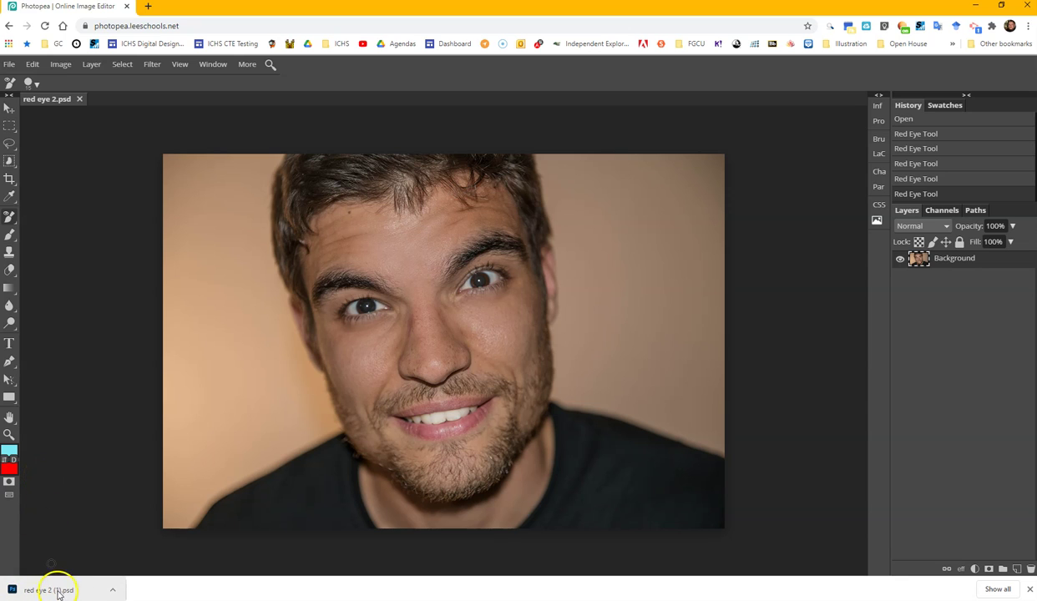
{"action": "left_click_drag", "start_coordinate": [58, 595], "coordinate": [96, 379]}
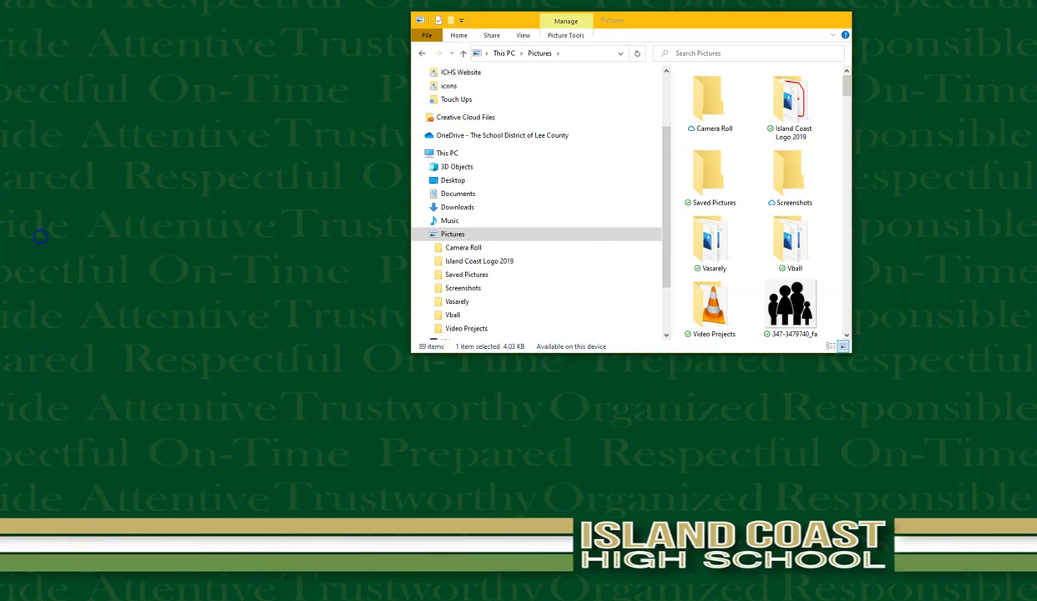
Bring the Pictures Explorer window forward and tidy its folder tree.
{"action": "left_click", "coordinate": [38, 238]}
{"action": "scroll", "coordinate": [464, 242], "scroll_direction": "down", "scroll_amount": 2}
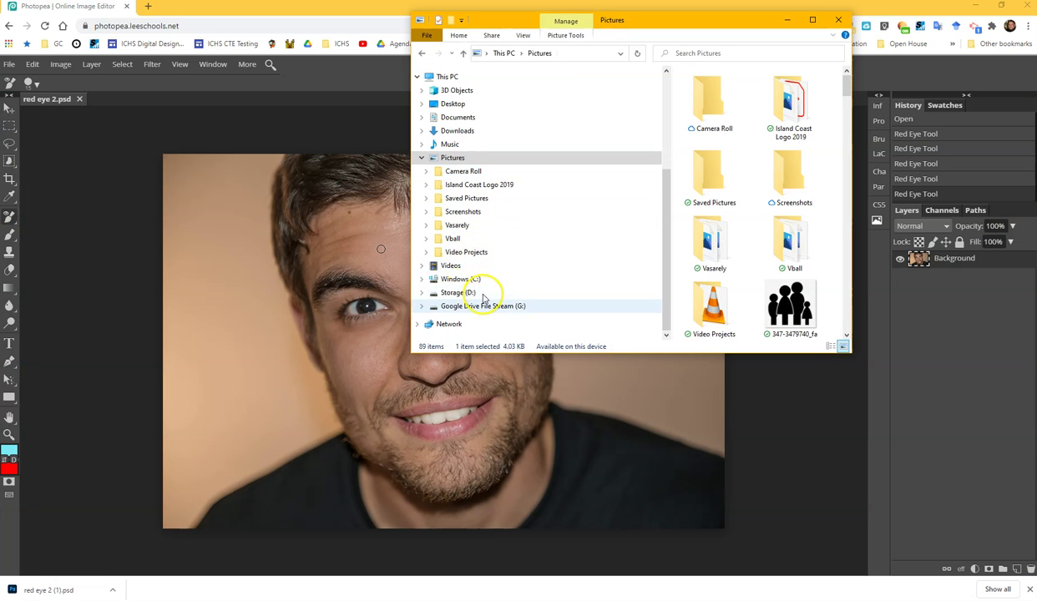
{"action": "scroll", "coordinate": [476, 292], "scroll_direction": "up", "scroll_amount": 3}
{"action": "scroll", "coordinate": [487, 293], "scroll_direction": "up", "scroll_amount": 2}
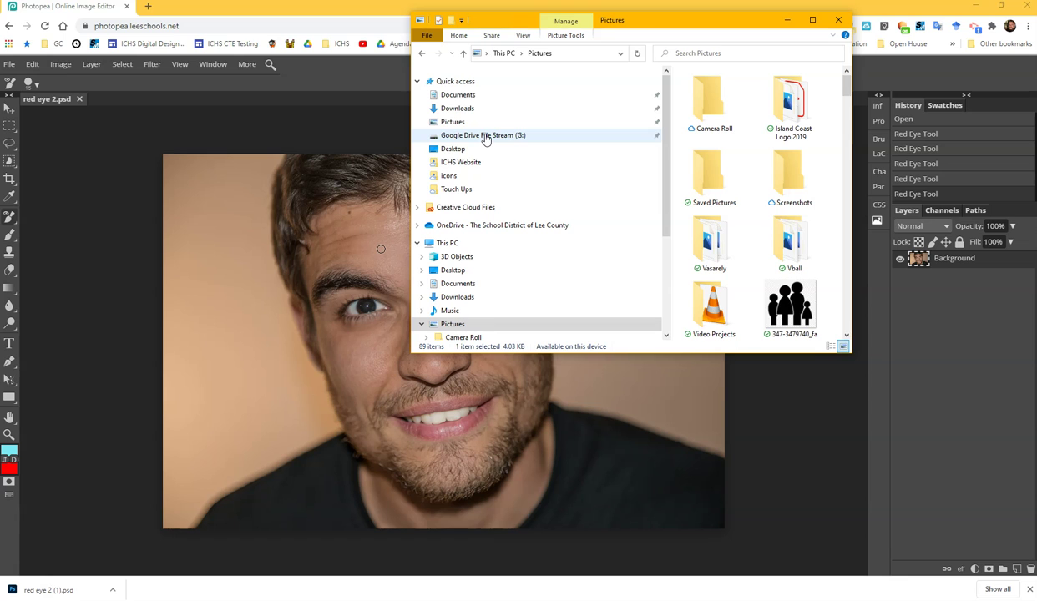
{"action": "left_click", "coordinate": [485, 139]}
{"action": "scroll", "coordinate": [470, 308], "scroll_direction": "down", "scroll_amount": 1}
{"action": "left_click", "coordinate": [442, 288]}
{"action": "double_click", "coordinate": [451, 289]}
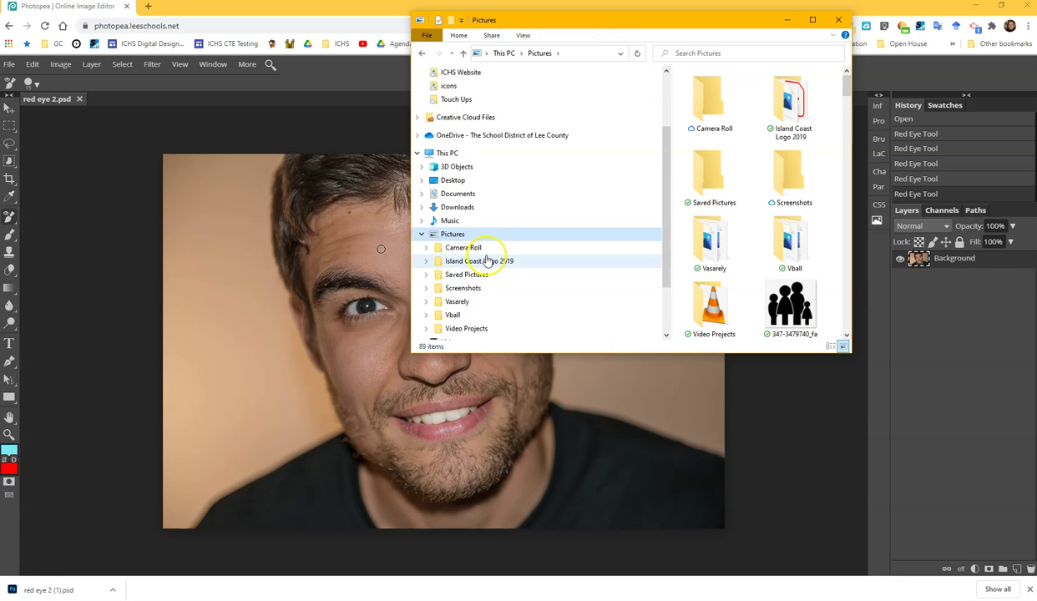
Scroll the Pictures files and select the 3000 x 2000 tayandme JPG.
{"action": "scroll", "coordinate": [474, 247], "scroll_direction": "down", "scroll_amount": 1}
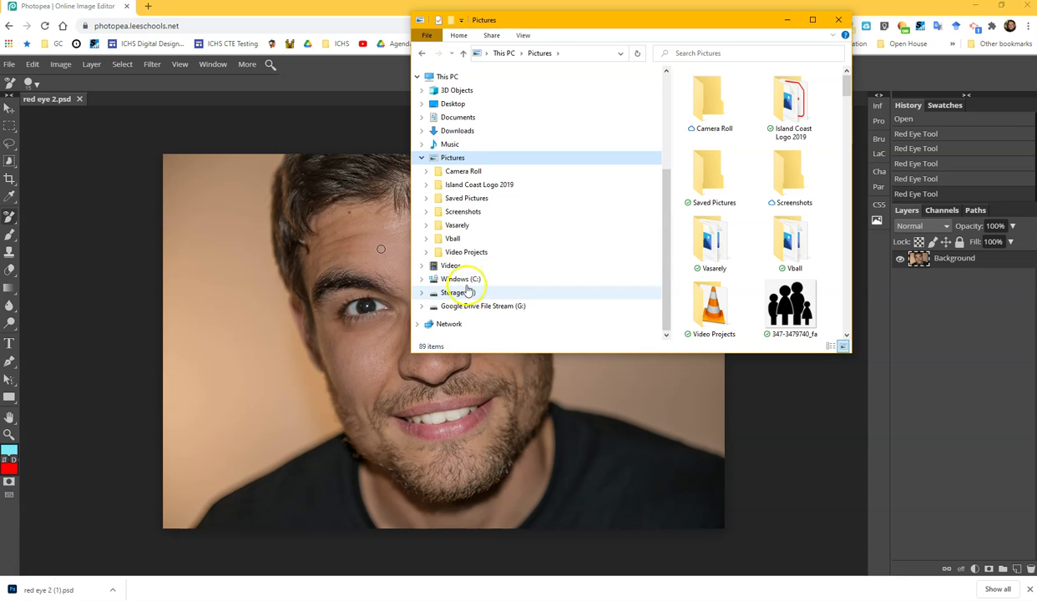
{"action": "double_click", "coordinate": [454, 158]}
{"action": "scroll", "coordinate": [765, 217], "scroll_direction": "down", "scroll_amount": 5}
{"action": "scroll", "coordinate": [782, 198], "scroll_direction": "down", "scroll_amount": 15}
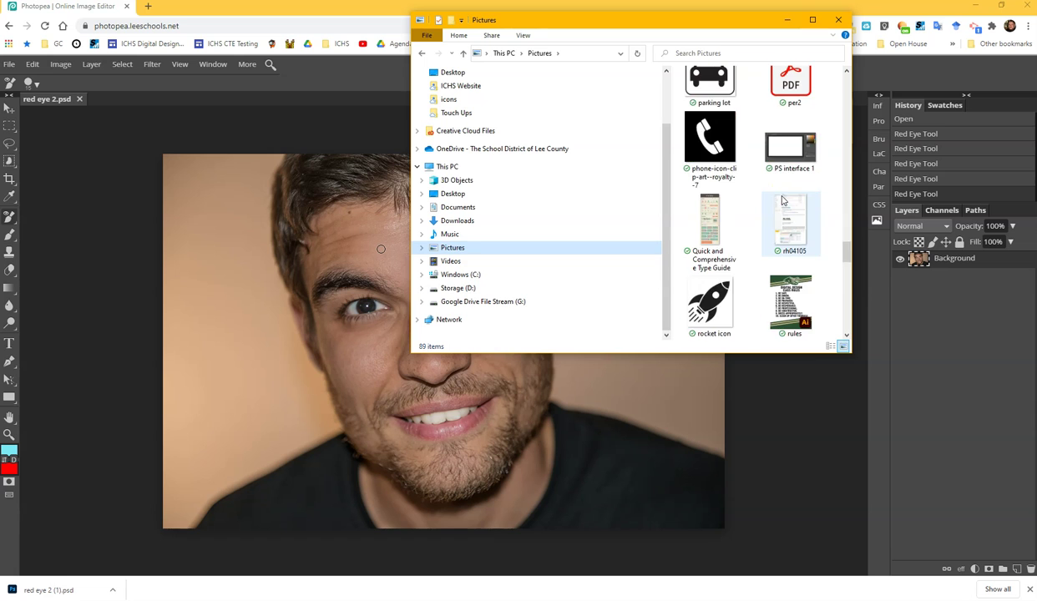
{"action": "scroll", "coordinate": [782, 199], "scroll_direction": "down", "scroll_amount": 10}
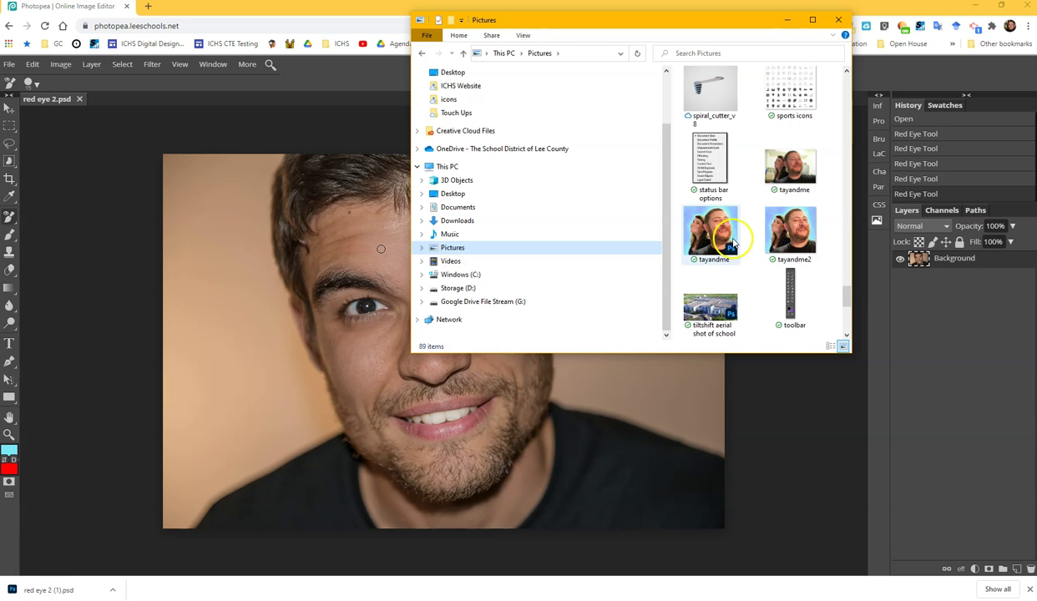
{"action": "left_click", "coordinate": [787, 174]}
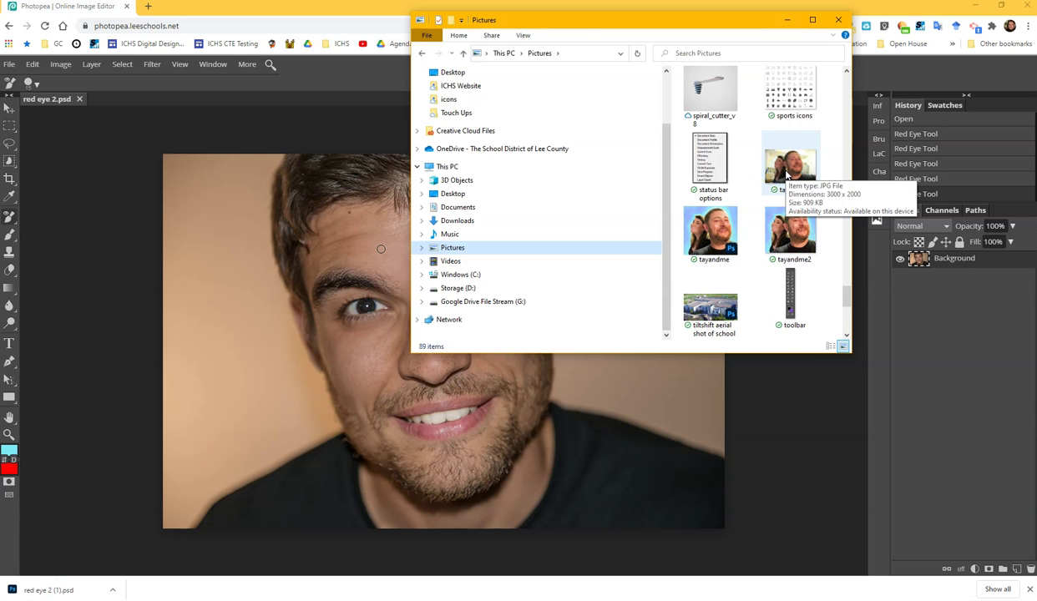
{"action": "left_click", "coordinate": [787, 173]}
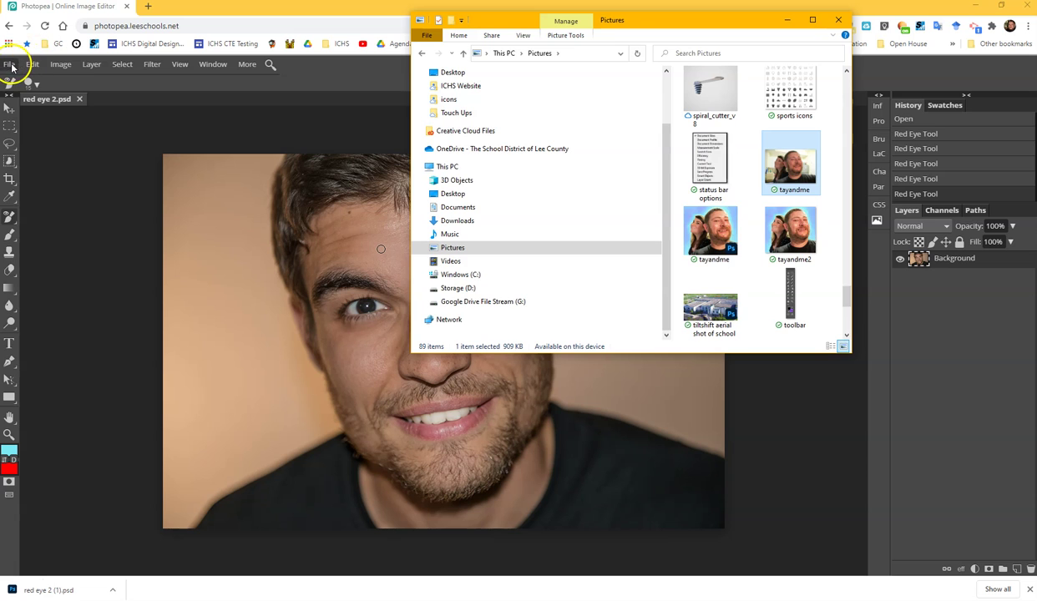
Open tayandme from the Pictures folder in Photopea as a second document.
{"action": "left_click", "coordinate": [10, 65]}
{"action": "left_click", "coordinate": [37, 99]}
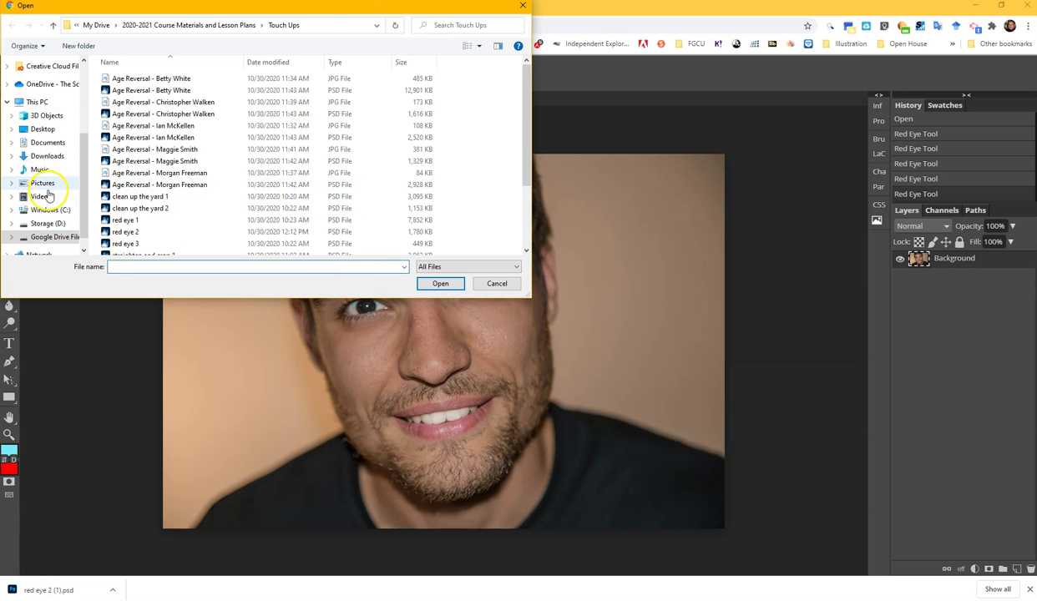
{"action": "left_click", "coordinate": [49, 189]}
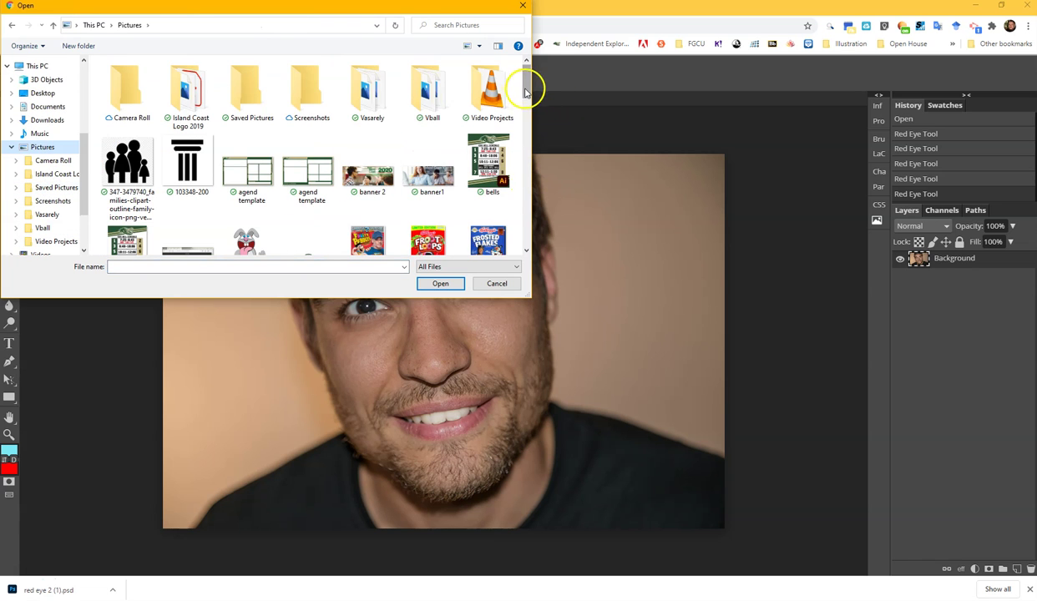
{"action": "left_click_drag", "start_coordinate": [527, 86], "coordinate": [515, 195]}
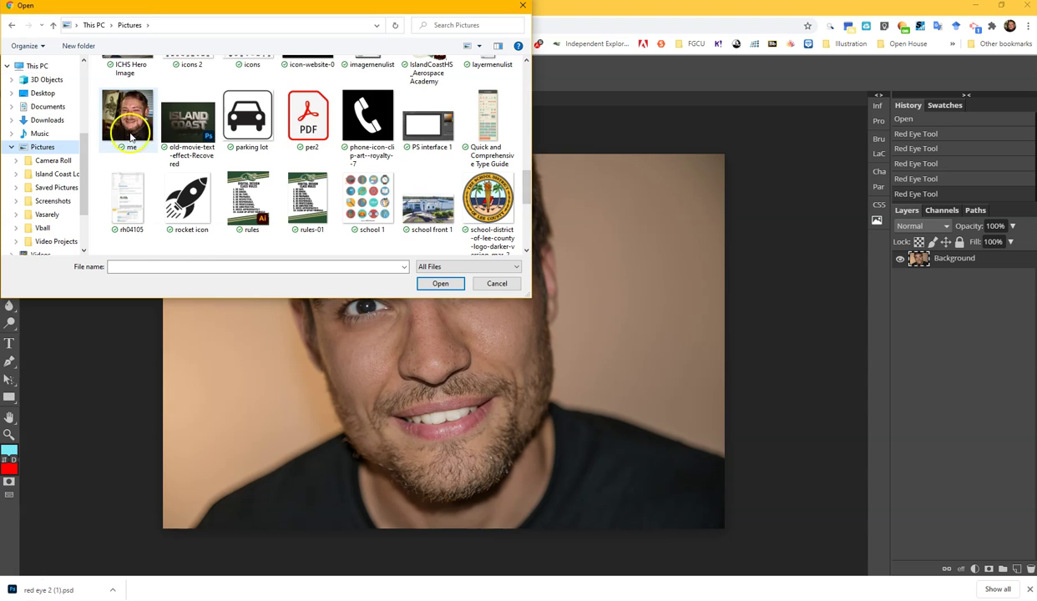
{"action": "scroll", "coordinate": [132, 145], "scroll_direction": "up", "scroll_amount": 2}
{"action": "scroll", "coordinate": [130, 144], "scroll_direction": "down", "scroll_amount": 5}
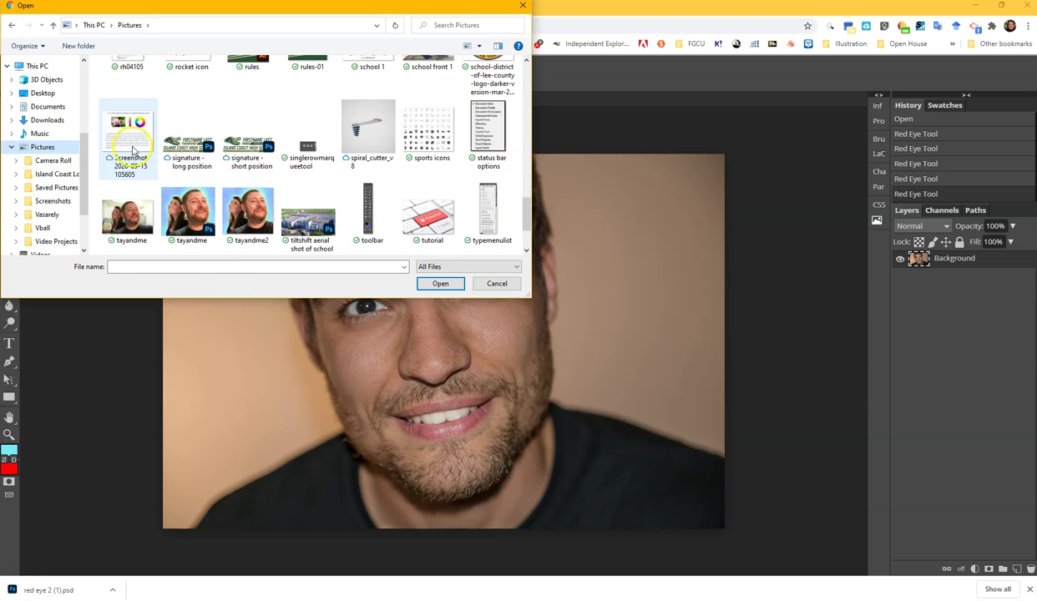
{"action": "double_click", "coordinate": [117, 222]}
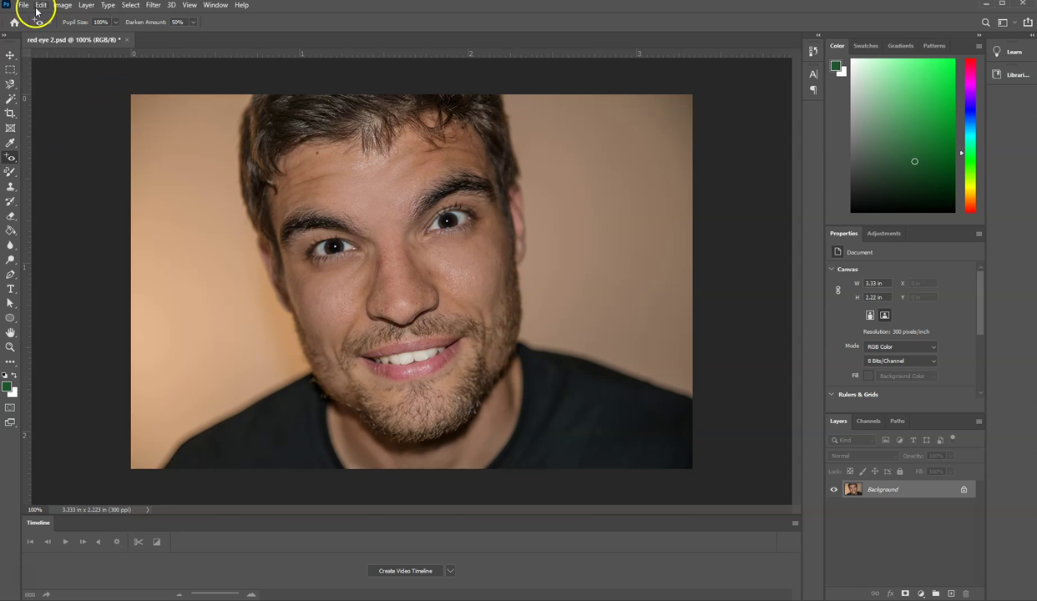
{"action": "mouse_move", "coordinate": [40, 568]}
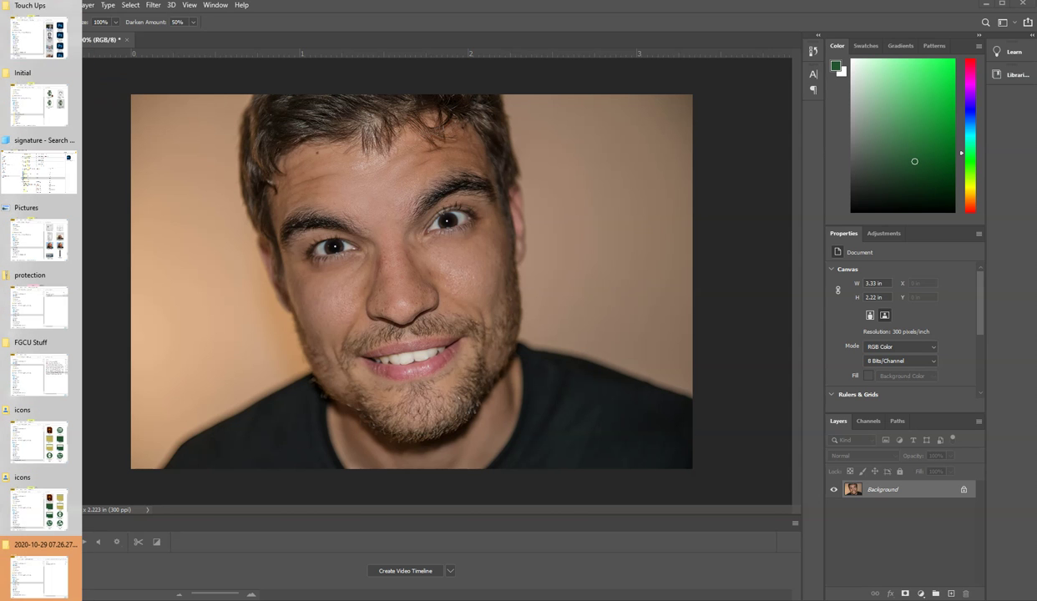
{"action": "left_click", "coordinate": [35, 53]}
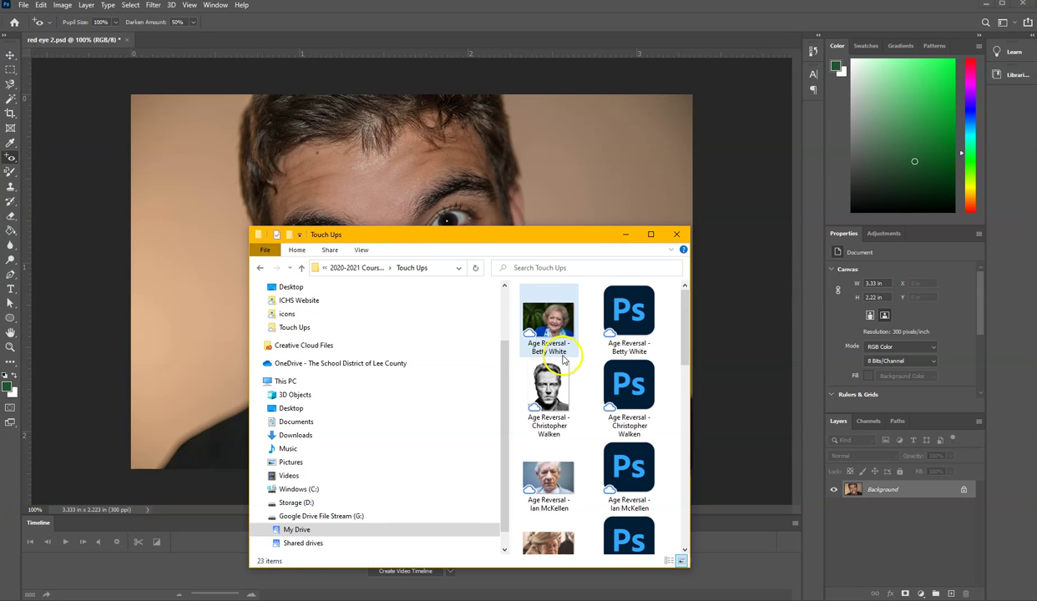
{"action": "left_click", "coordinate": [551, 324]}
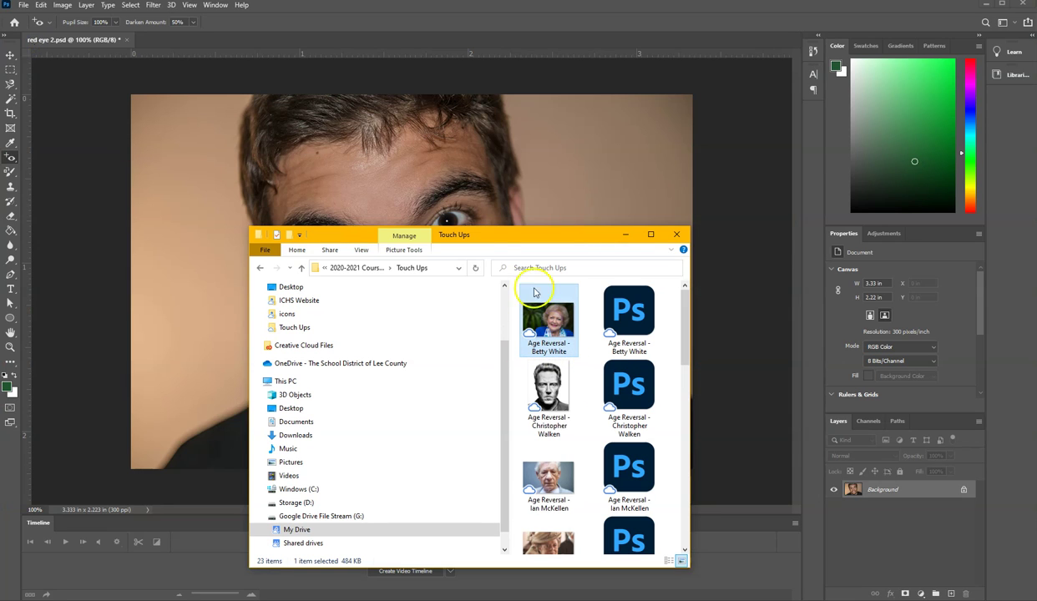
{"action": "left_click_drag", "start_coordinate": [520, 234], "coordinate": [292, 102]}
{"action": "left_click", "coordinate": [321, 205]}
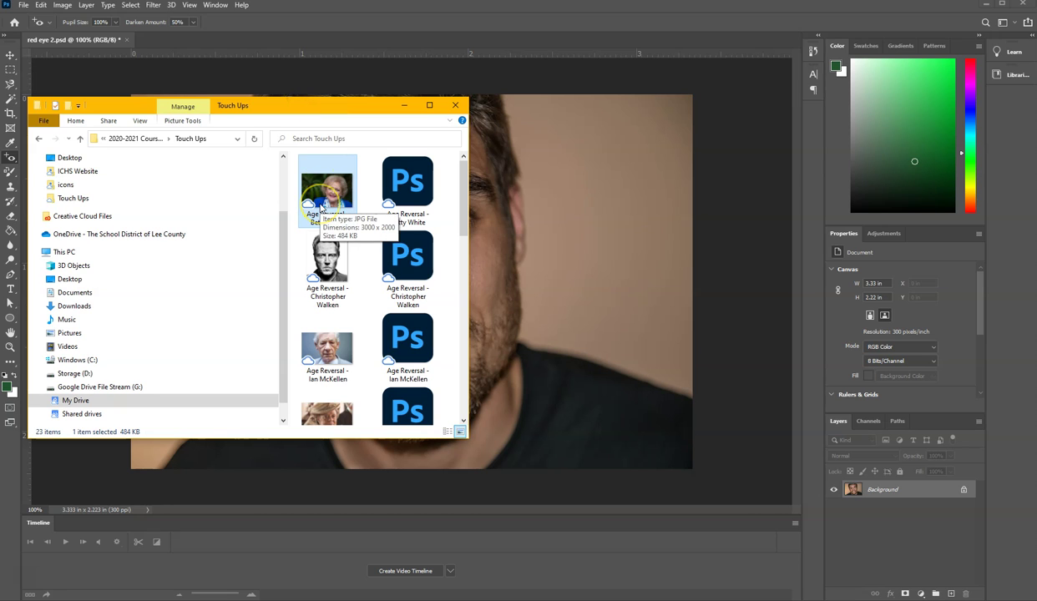
{"action": "left_click", "coordinate": [322, 205]}
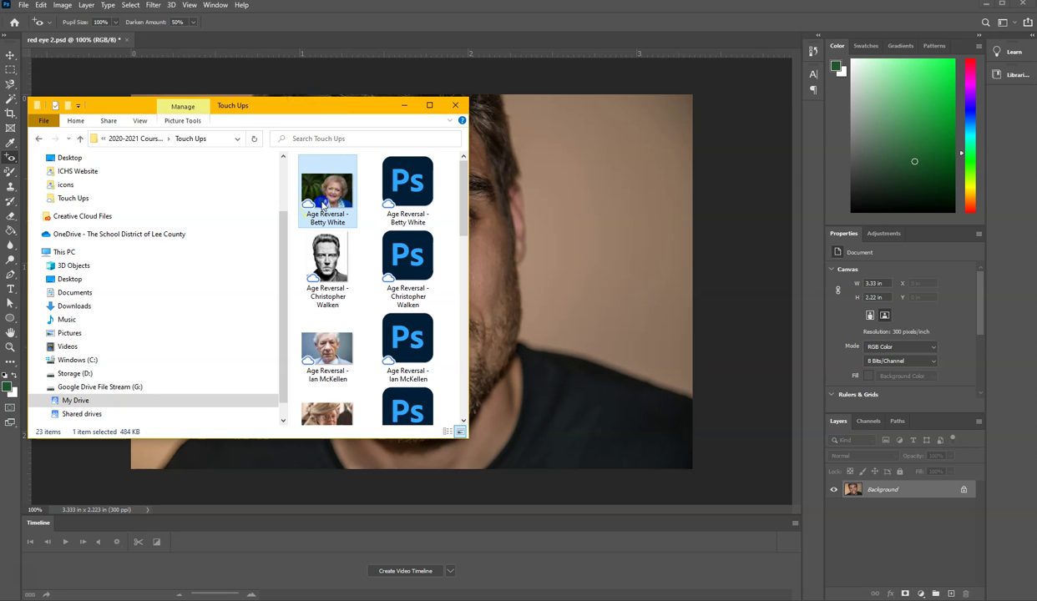
{"action": "left_click_drag", "start_coordinate": [322, 205], "coordinate": [426, 25]}
{"action": "left_click_drag", "start_coordinate": [447, 22], "coordinate": [447, 19]}
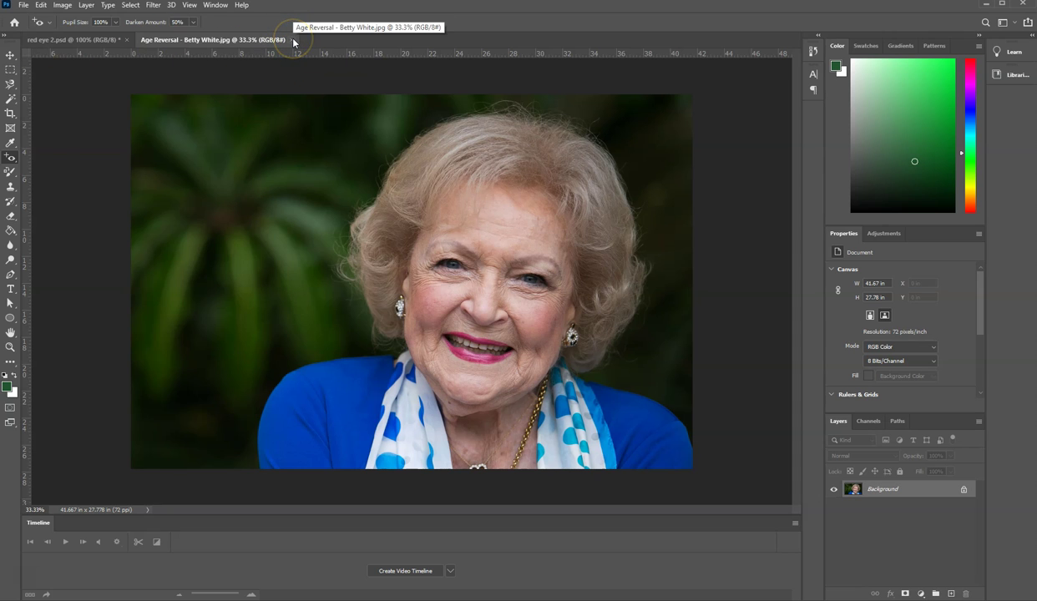
{"action": "left_click", "coordinate": [292, 40]}
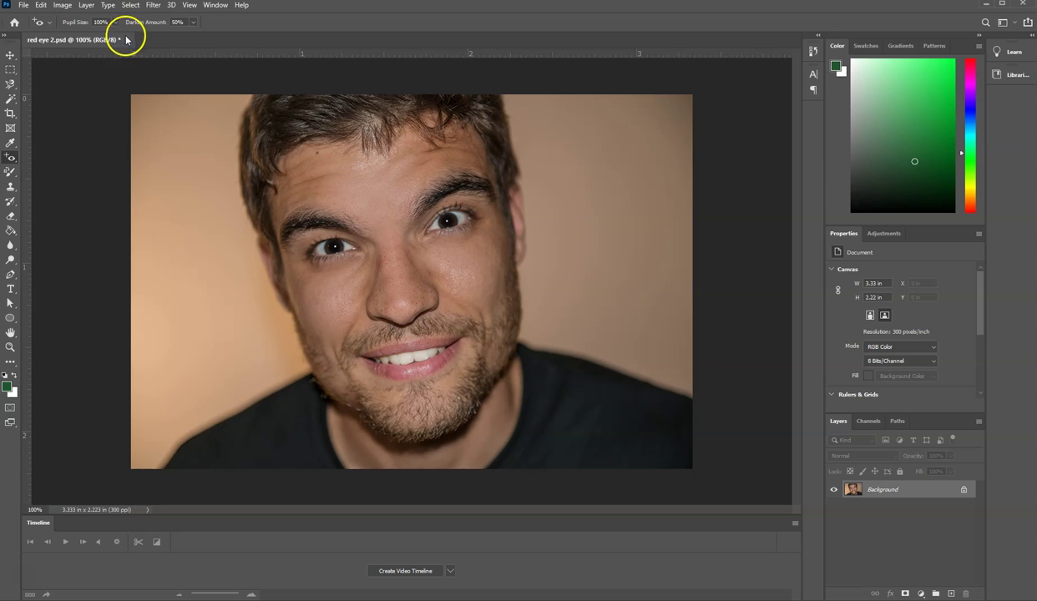